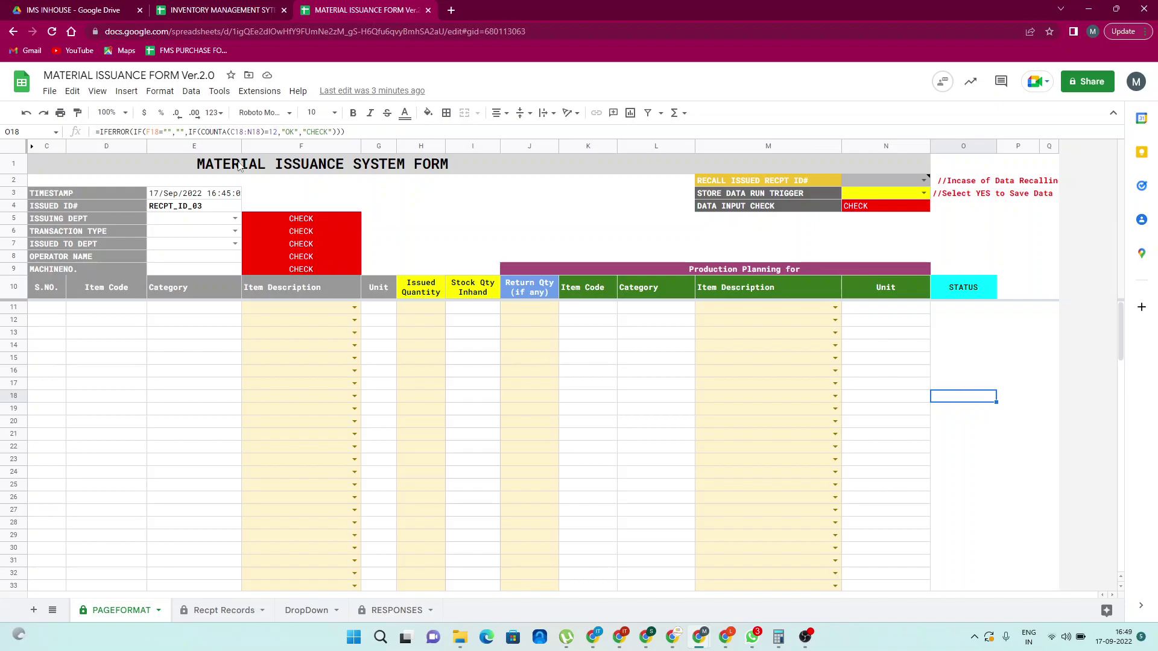
Set issuing department RAW MATERIAL, transaction Issued and issued to PRESSING from the dropdowns
left_click(204, 223)
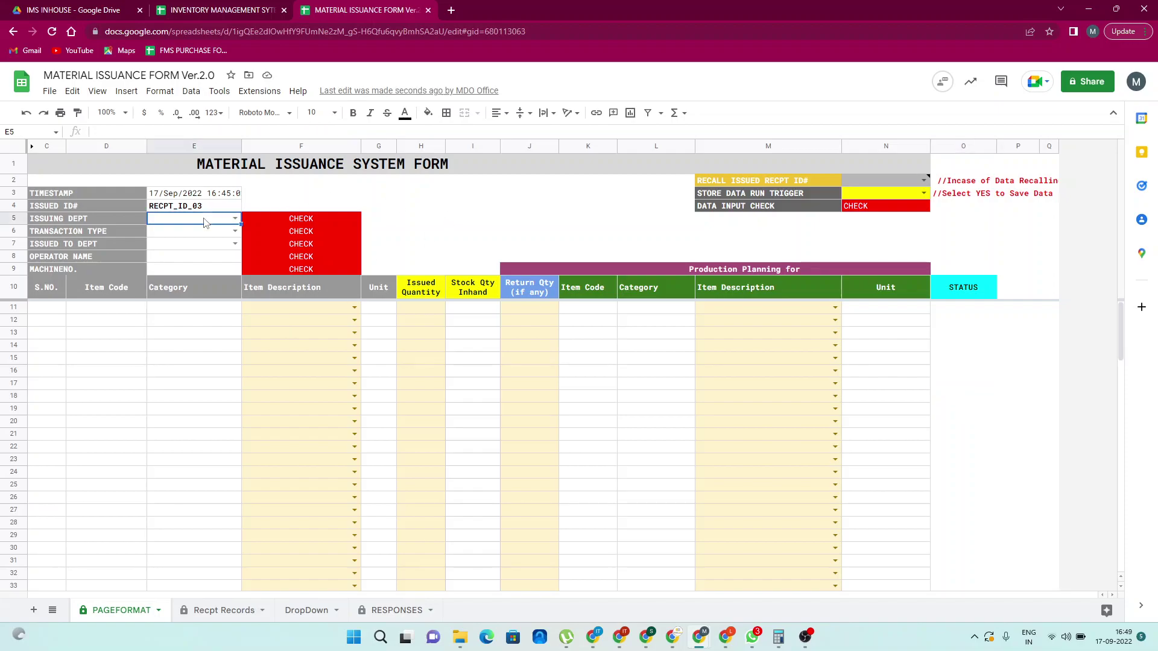
left_click(235, 219)
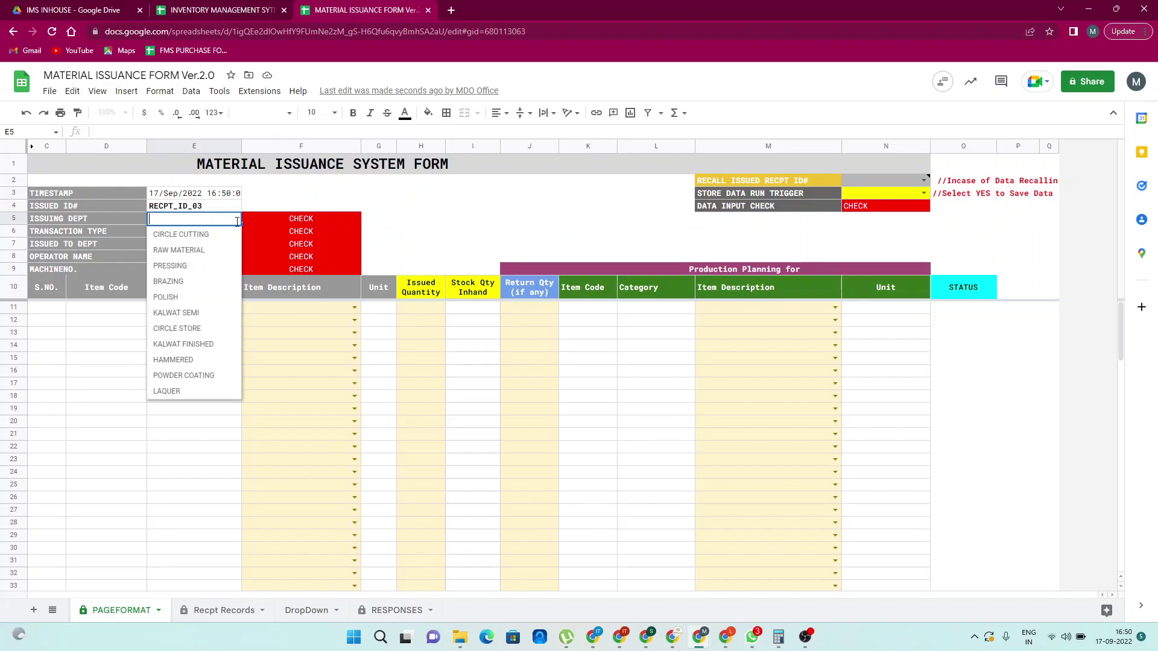
left_click(194, 251)
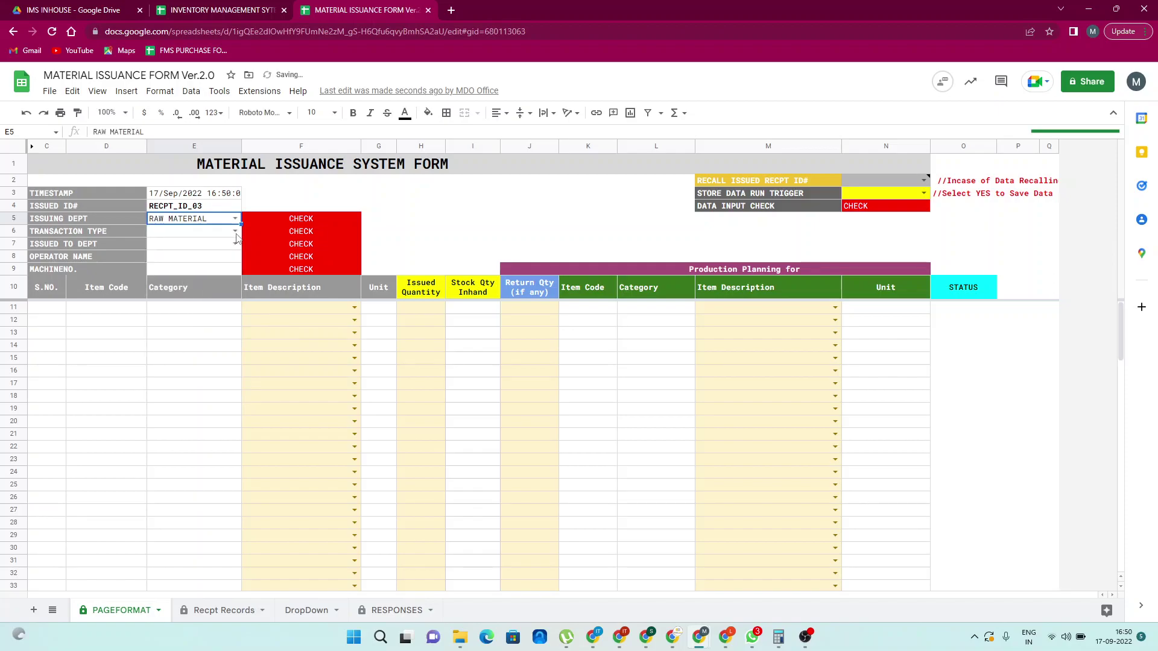
left_click(236, 232)
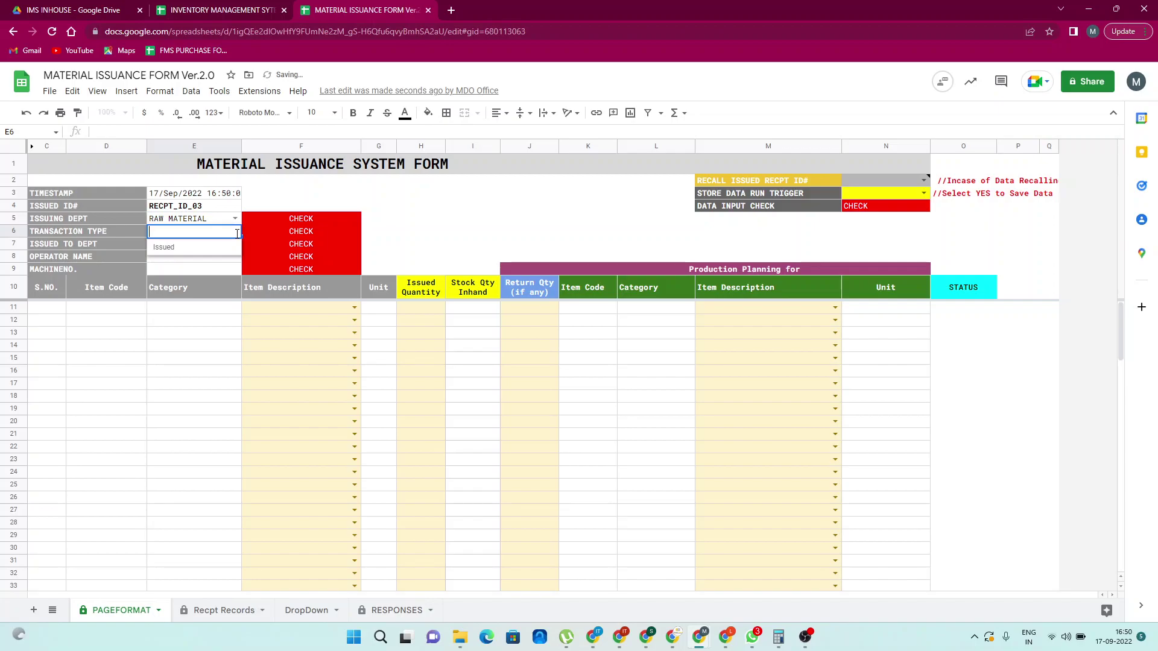
left_click(199, 249)
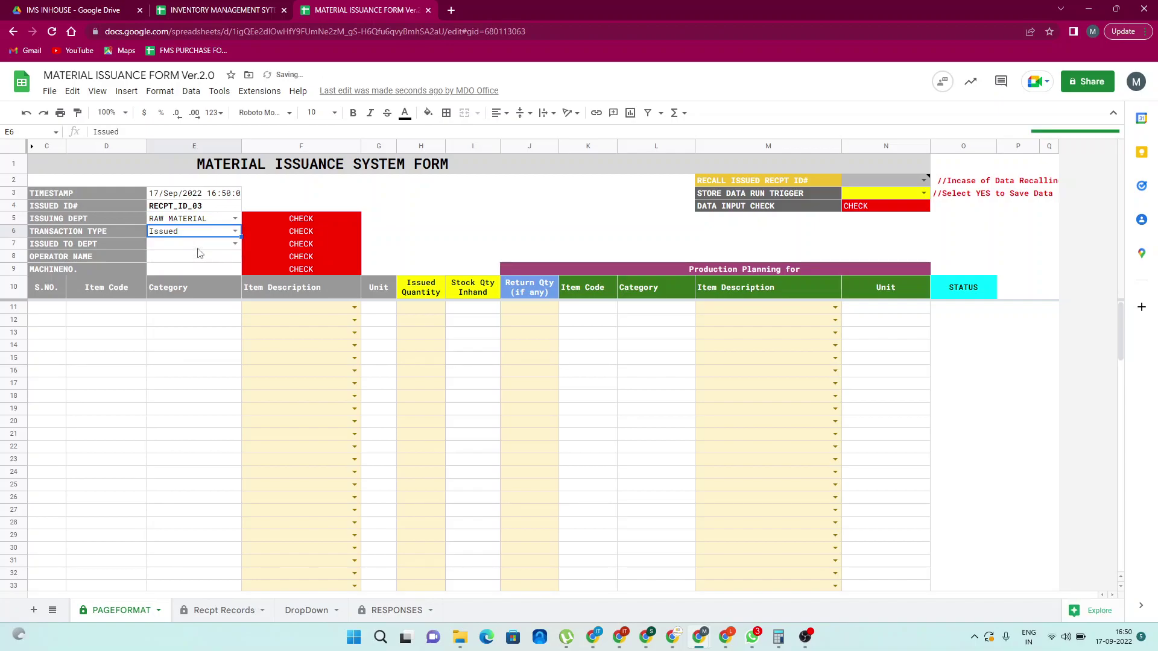
left_click(236, 245)
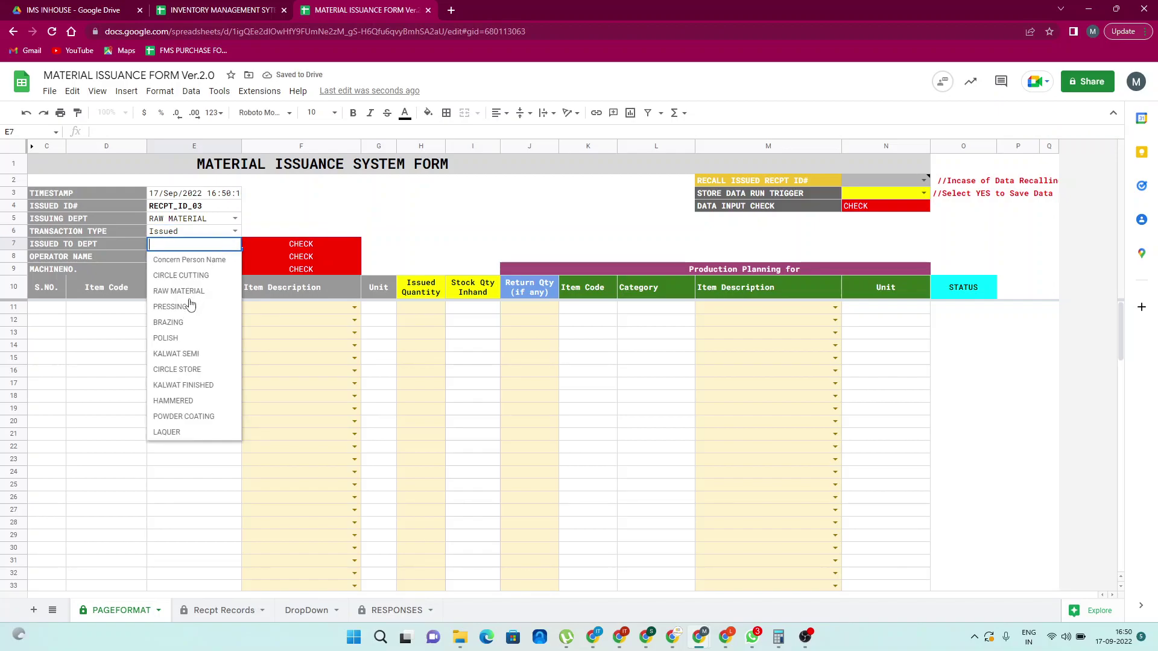
left_click(170, 307)
Enter the operator's name and machine number mch-1 in the form header
key("Down")
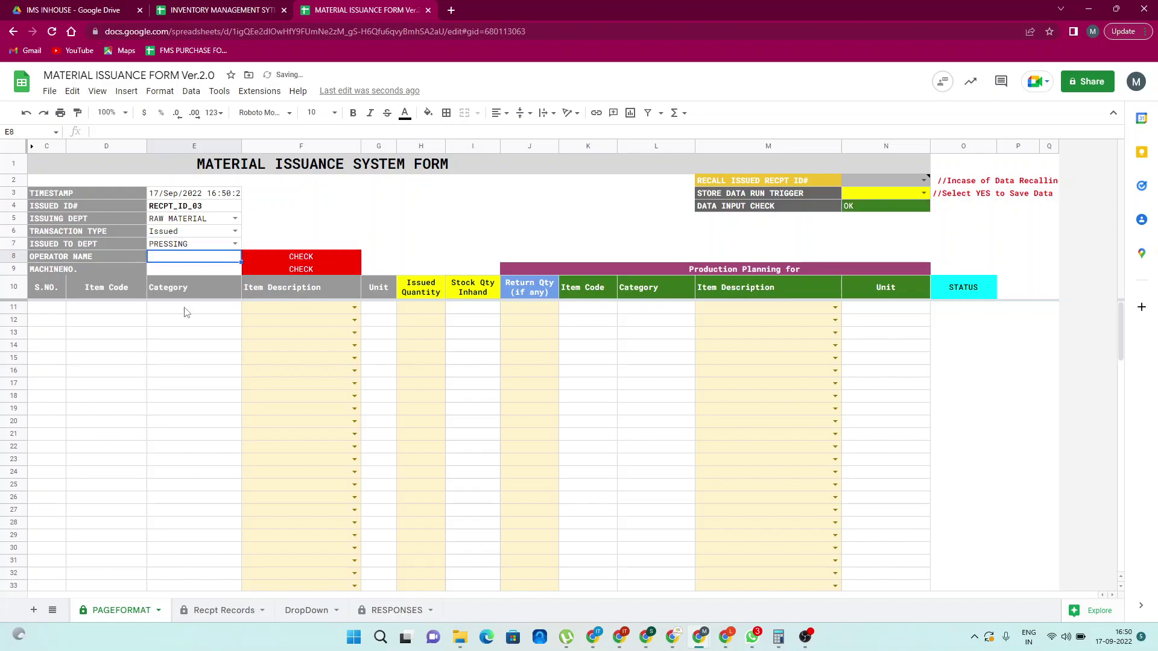
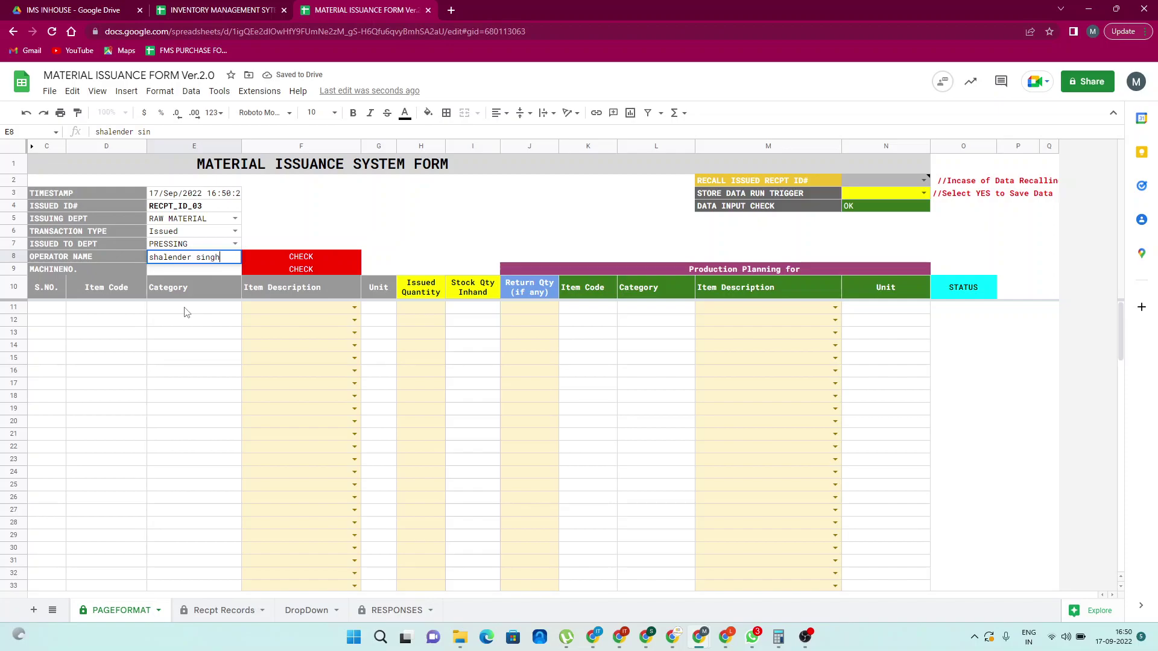
key("Tab")
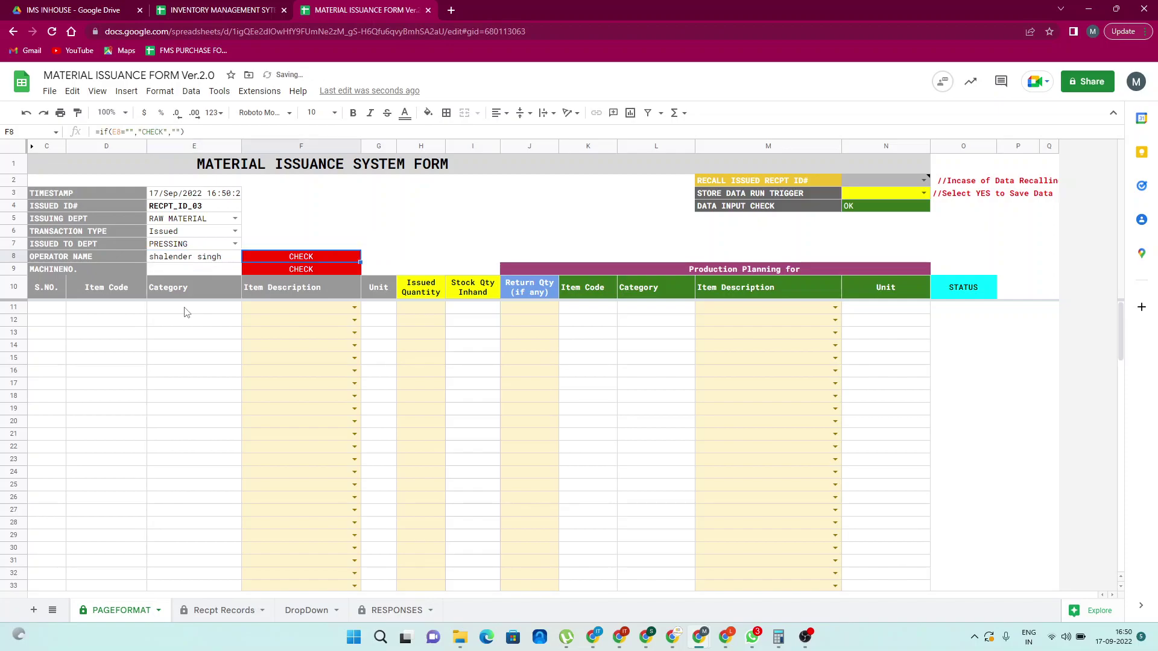
key("Down")
key("Left")
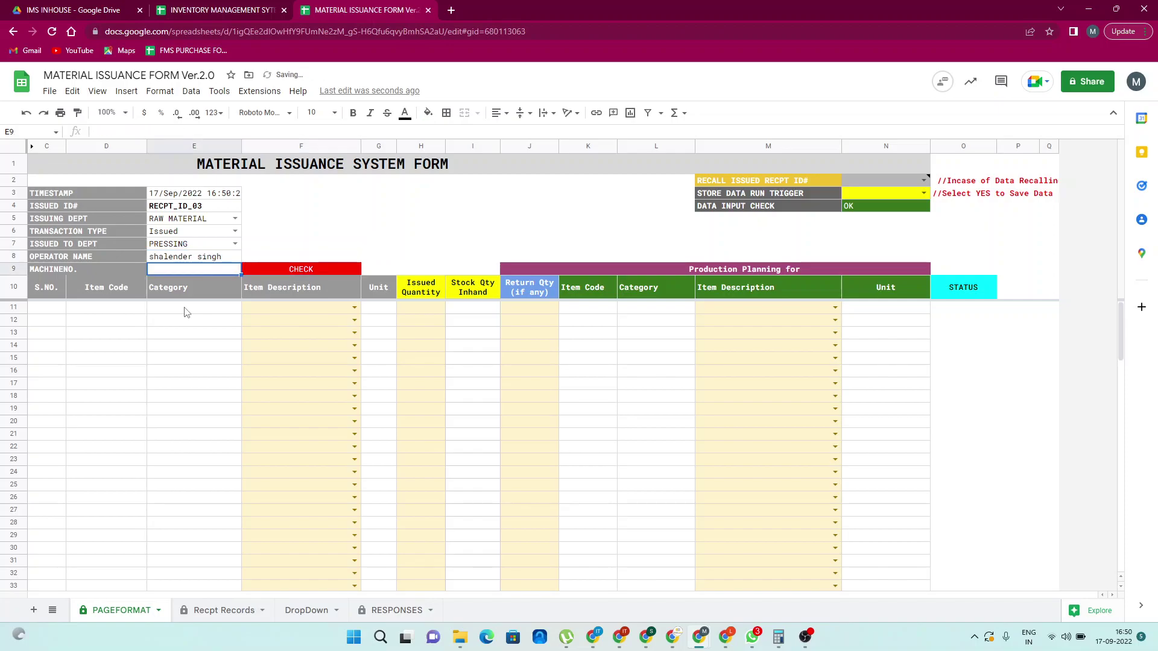
type("mch-1")
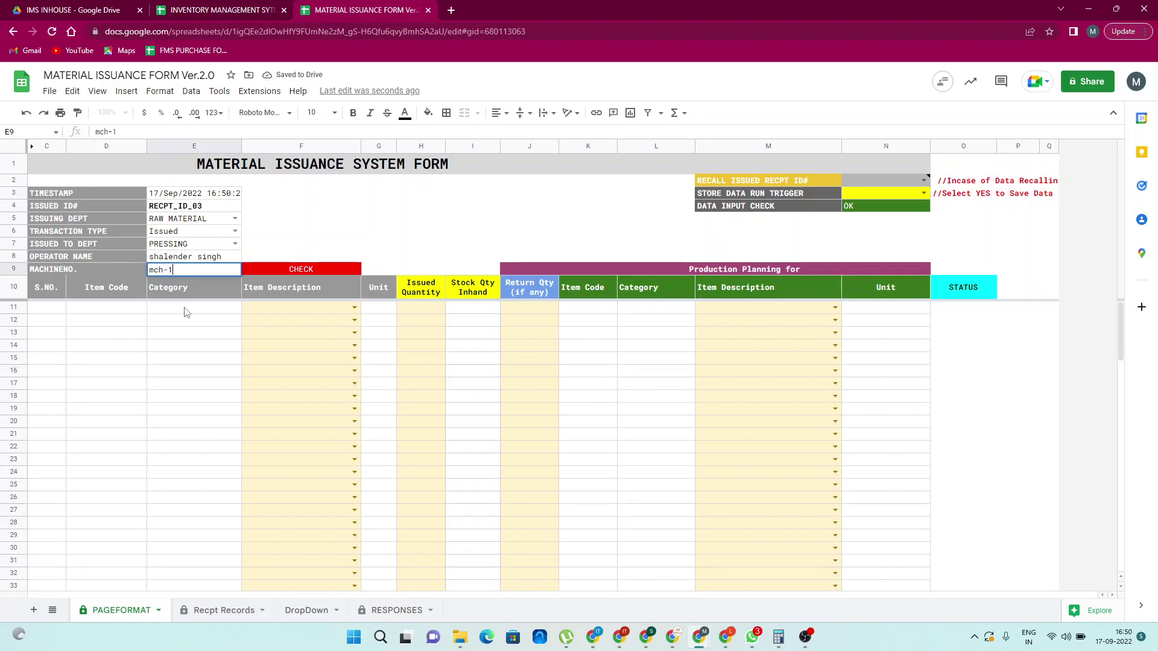
key("Return")
key("Right")
key("Down")
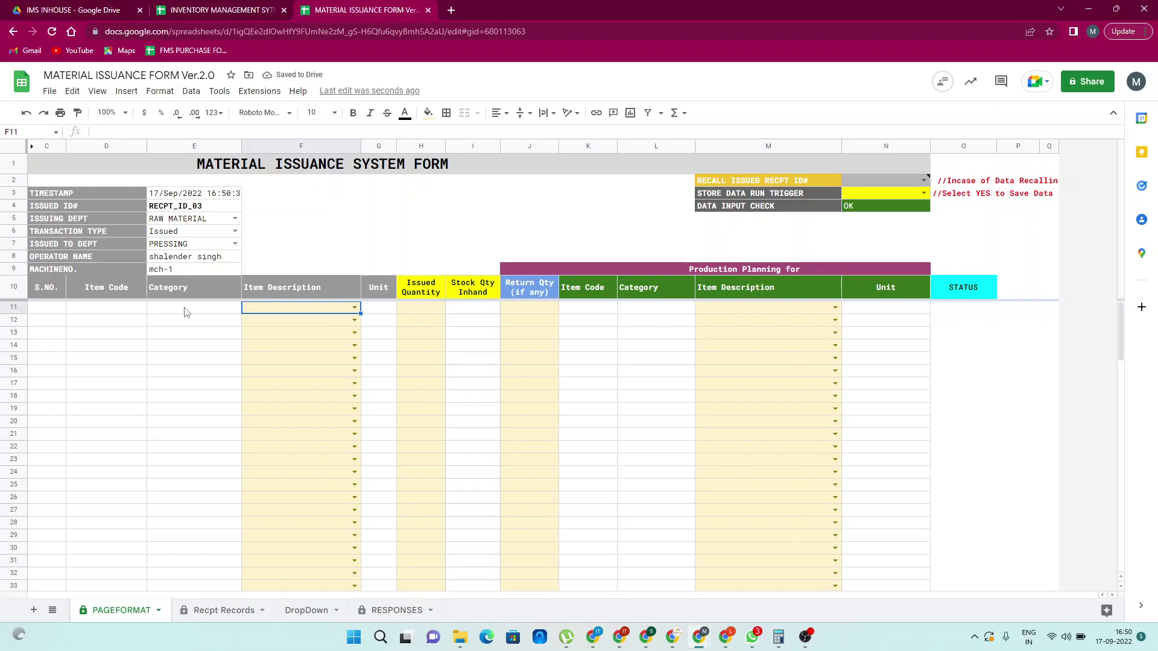
Add COIL CIRCLE-DD-0.48MM-12.75 as the first item via autocomplete
type("coil")
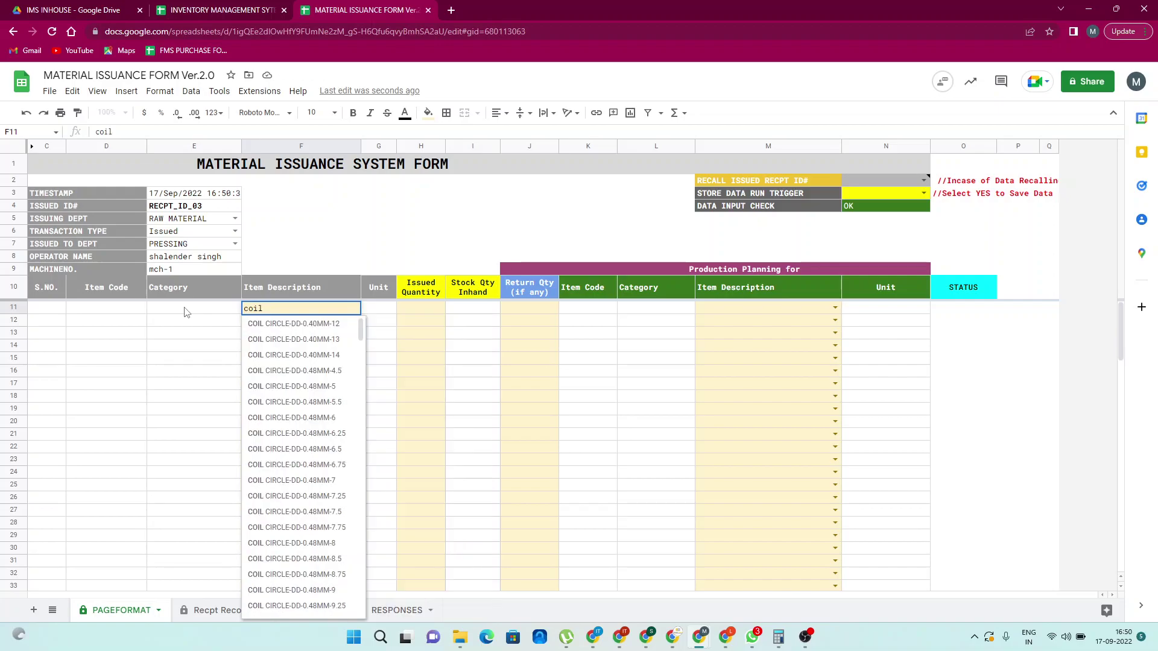
scroll(295, 446, "down", 5)
scroll(295, 447, "down", 1)
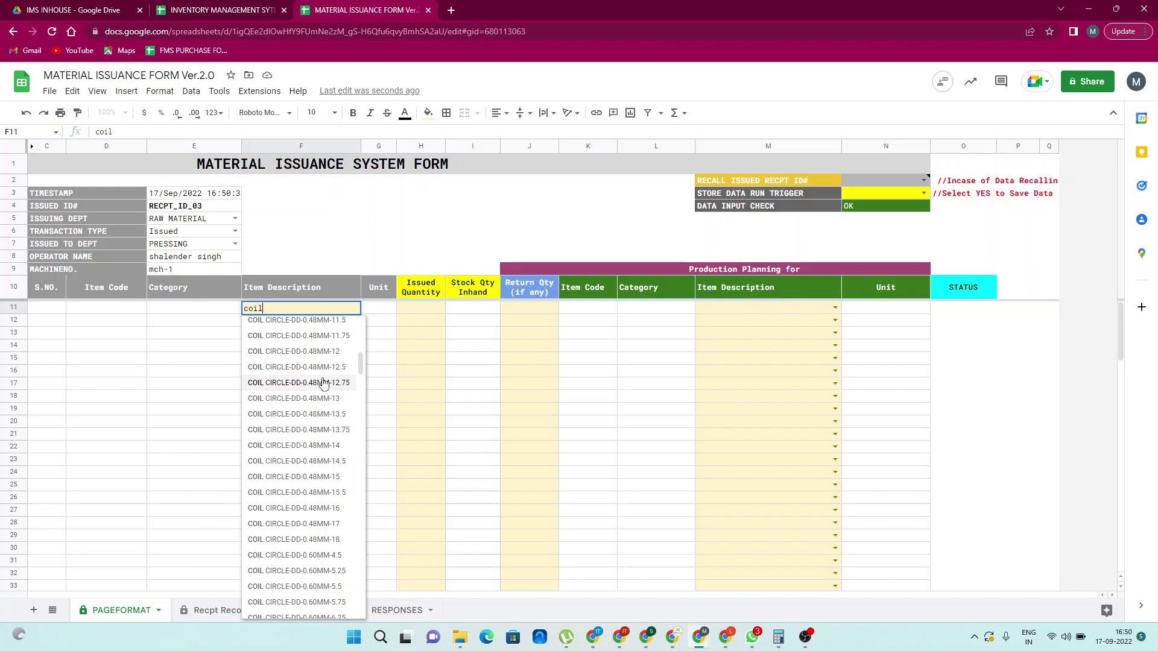
left_click(324, 384)
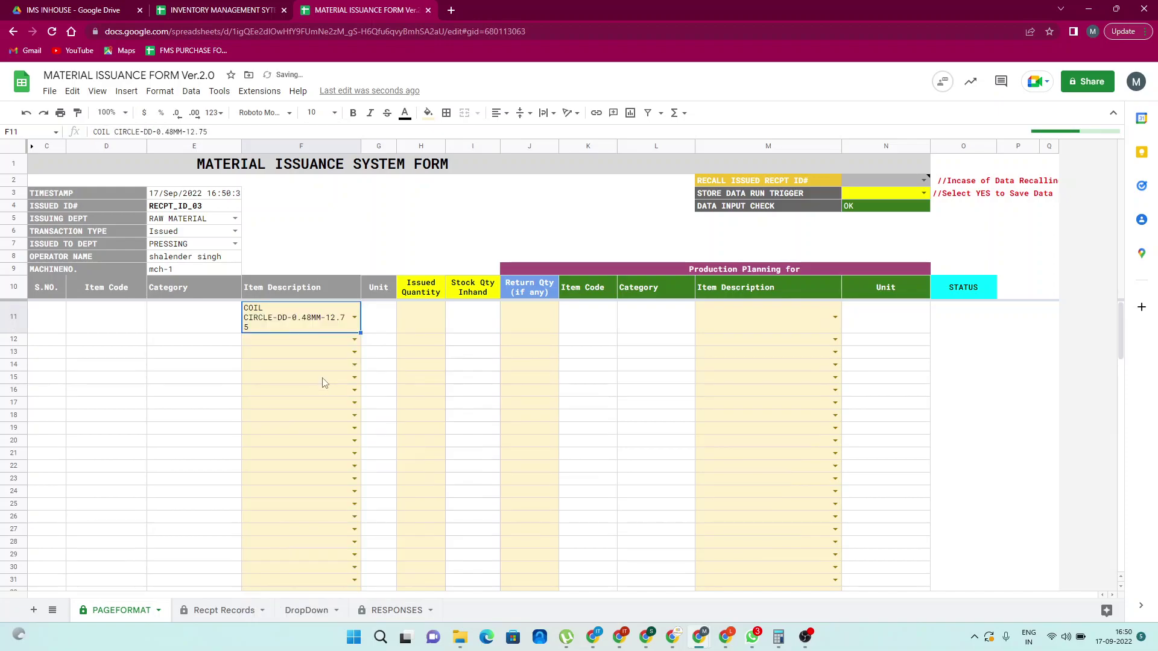
Add PATTA-J5-19POINT-12.25 and PATTA-J5-19POINT-12.75 as the second and third items
left_click(325, 343)
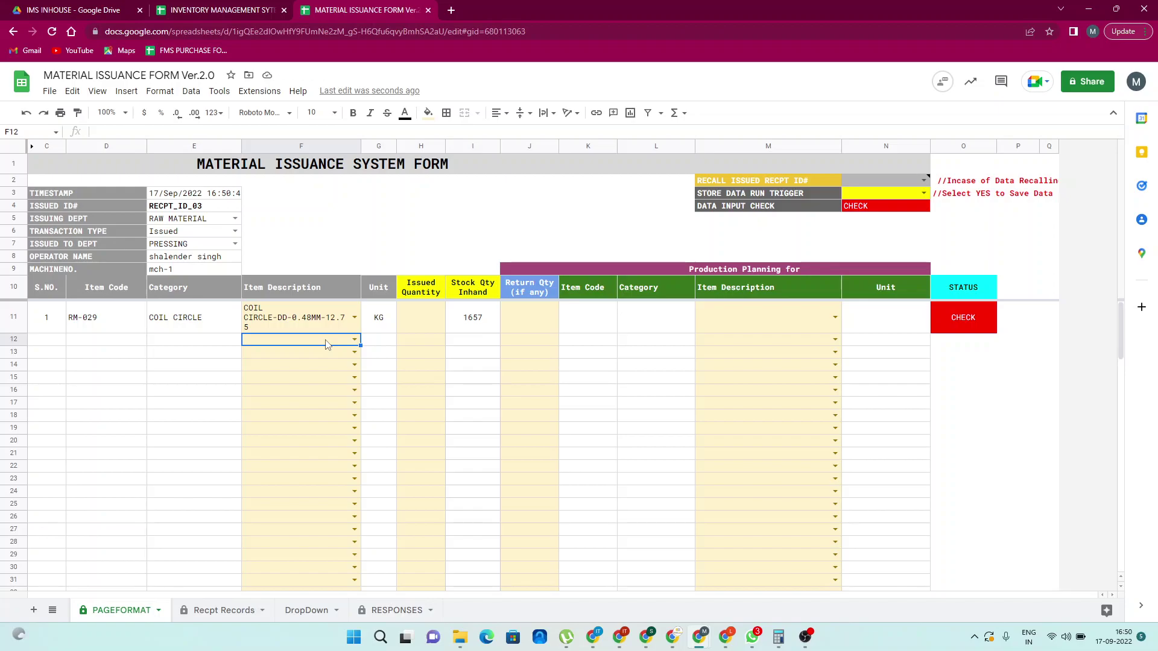
type("plate")
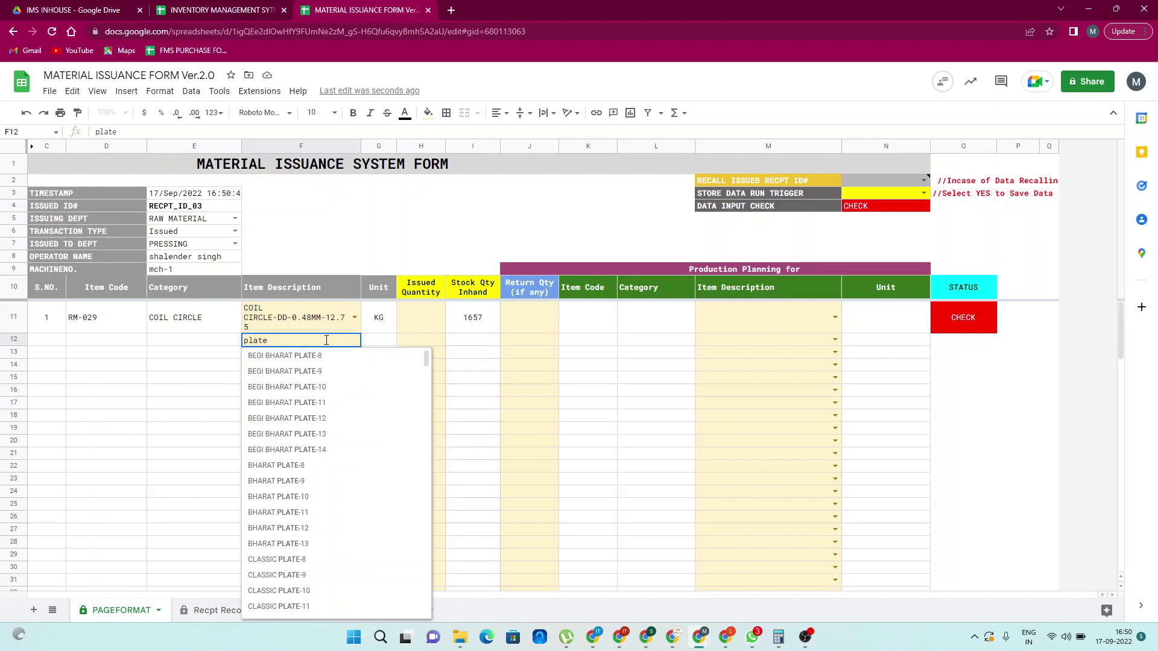
key("BackSpace")
key("BackSpace")
key("BackSpace")
key("BackSpace")
key("BackSpace")
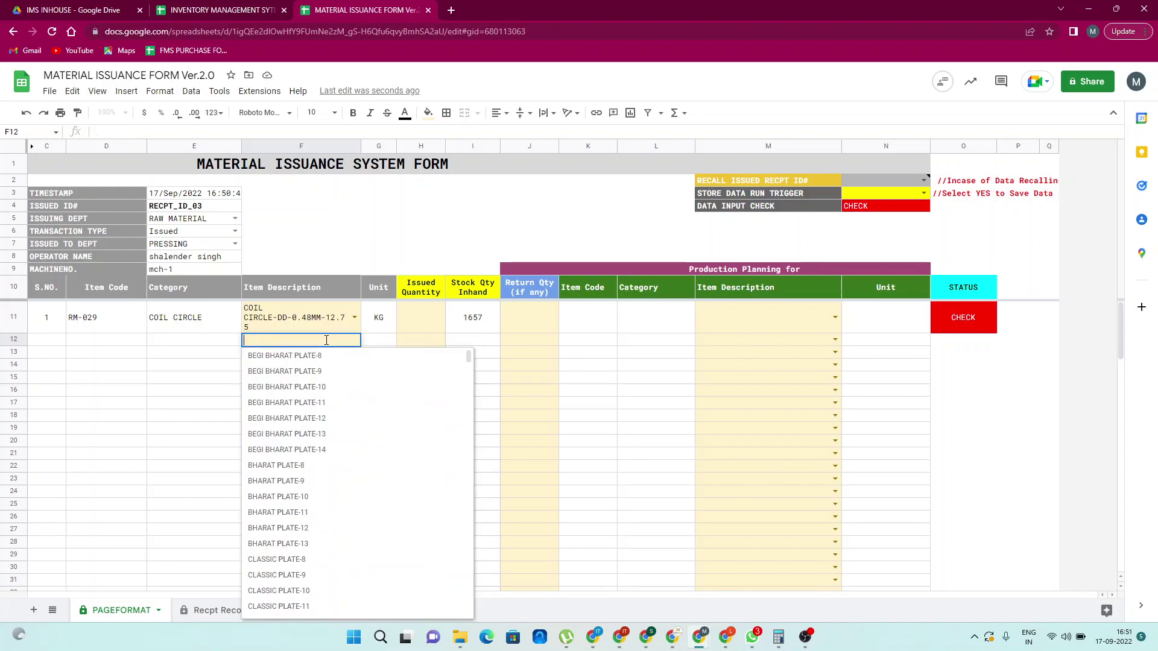
type("patta")
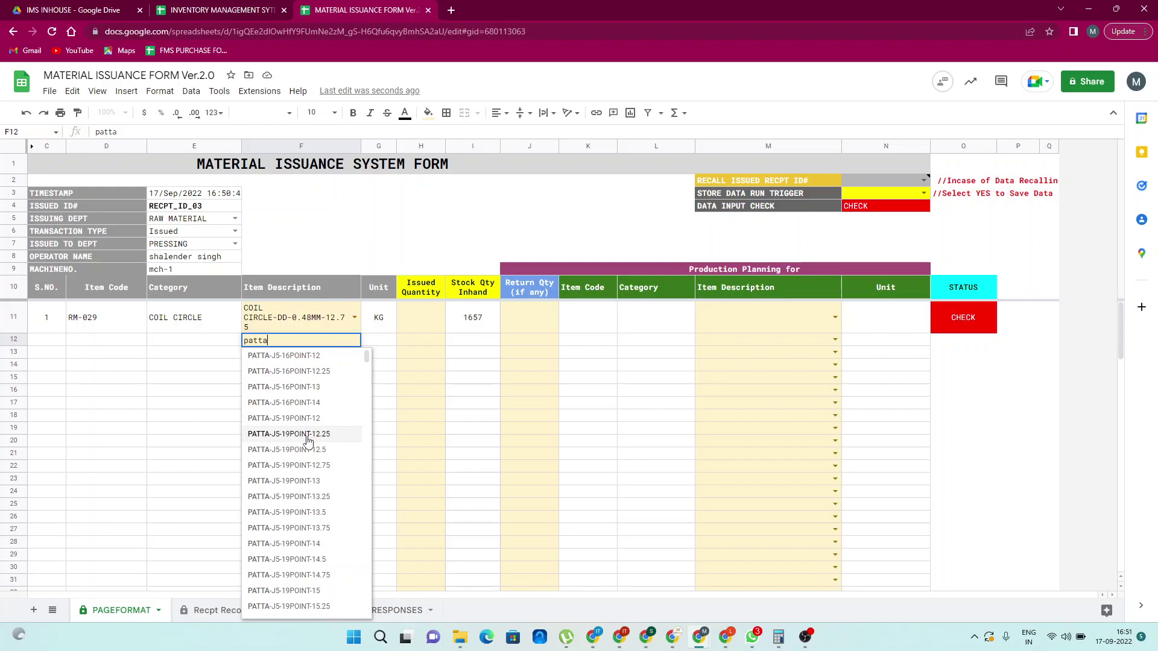
left_click(307, 435)
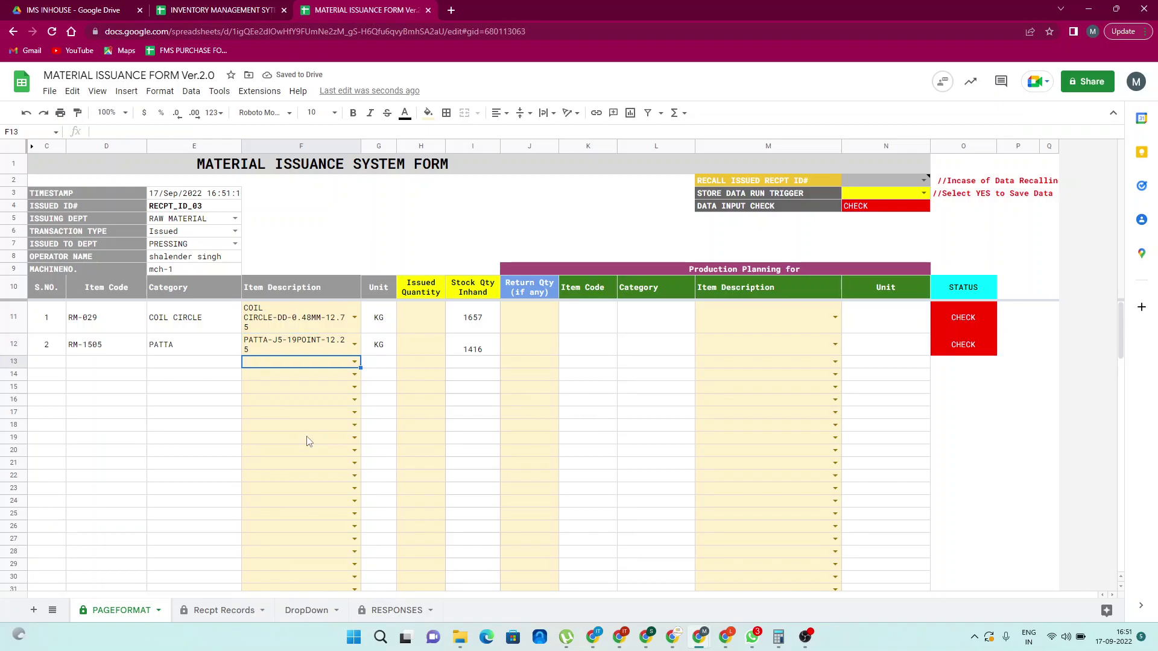
type("patt")
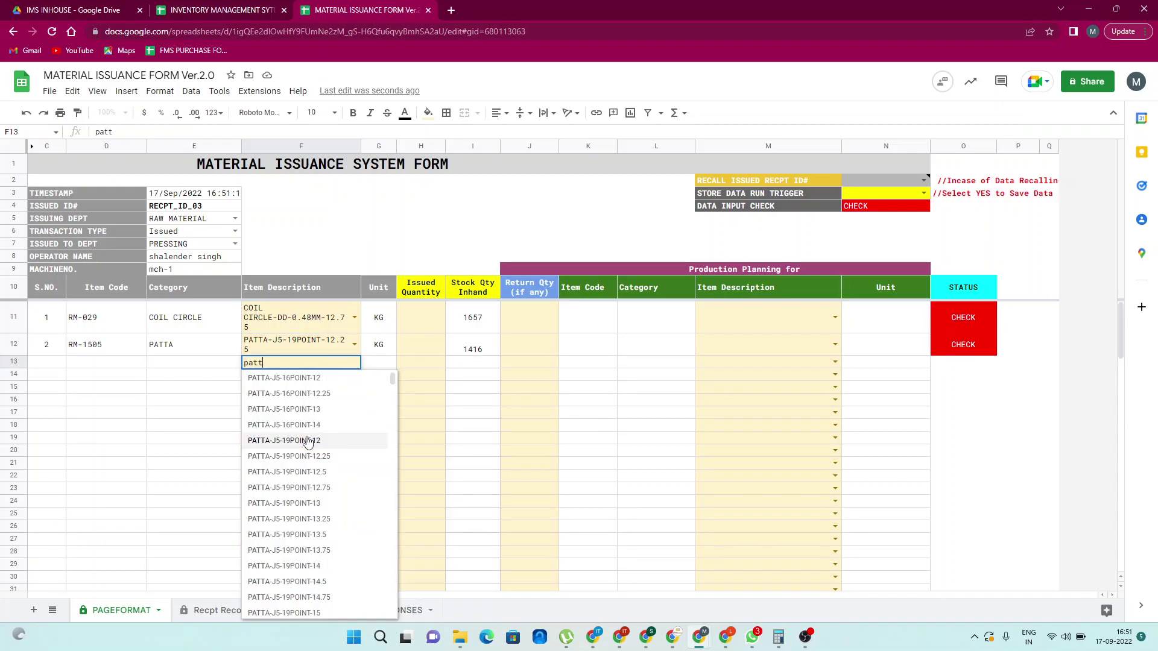
left_click(312, 488)
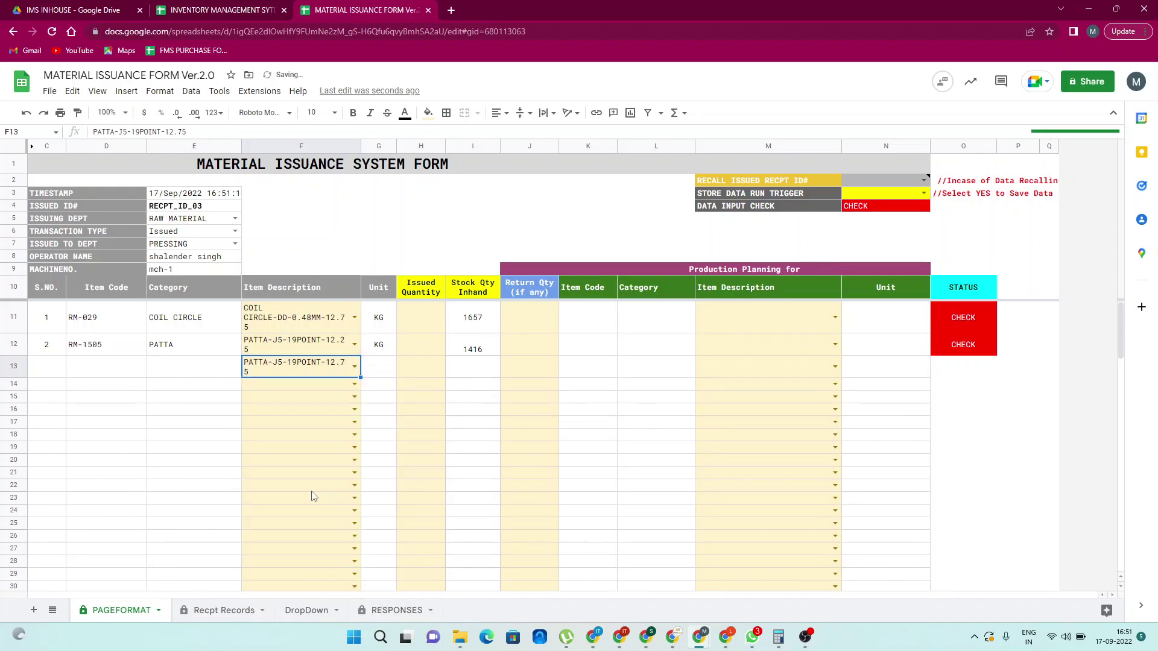
left_click(426, 324)
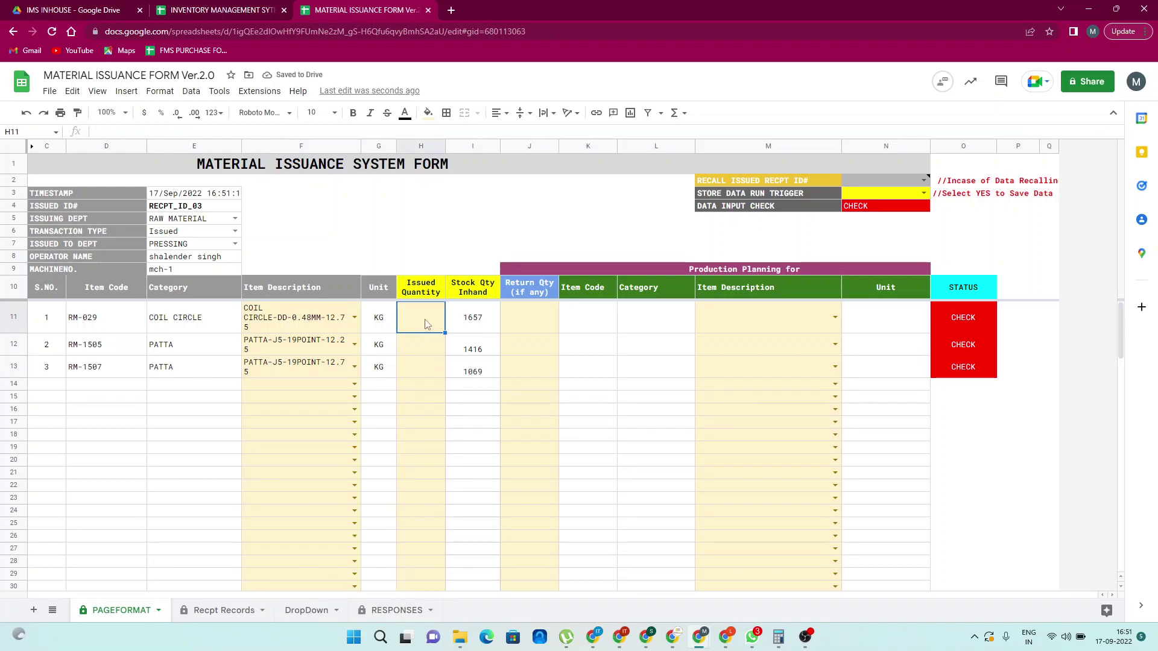
Enter issued quantities 100, 200 and 250 for the three items
type("100")
key("Return")
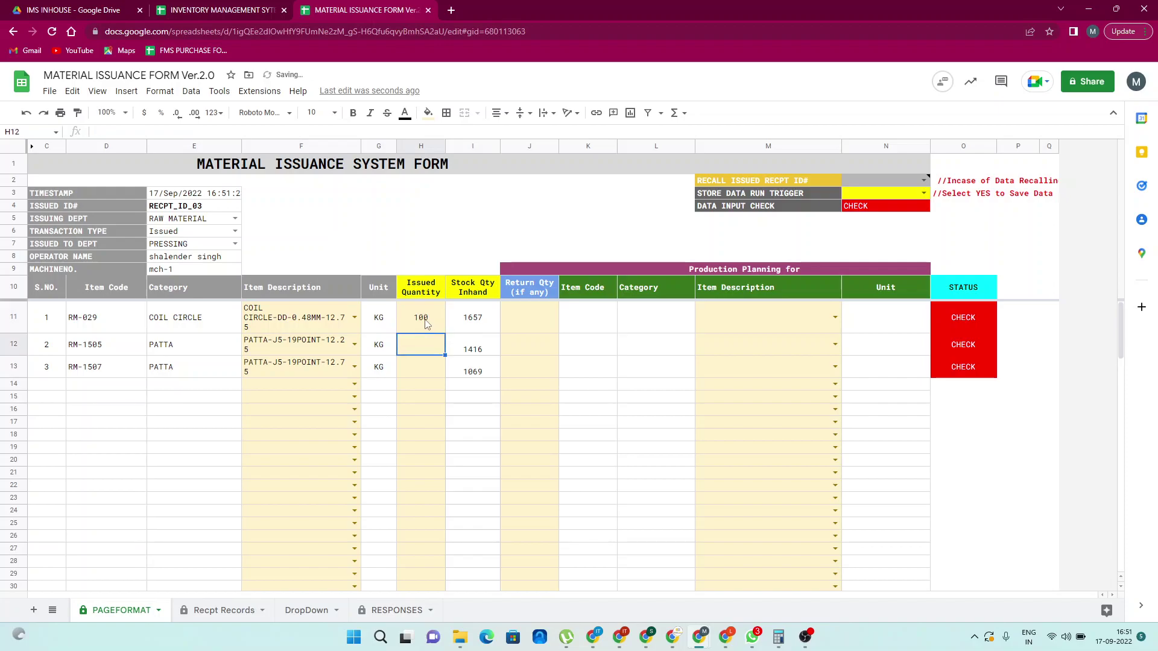
type("200")
key("Return")
type("250")
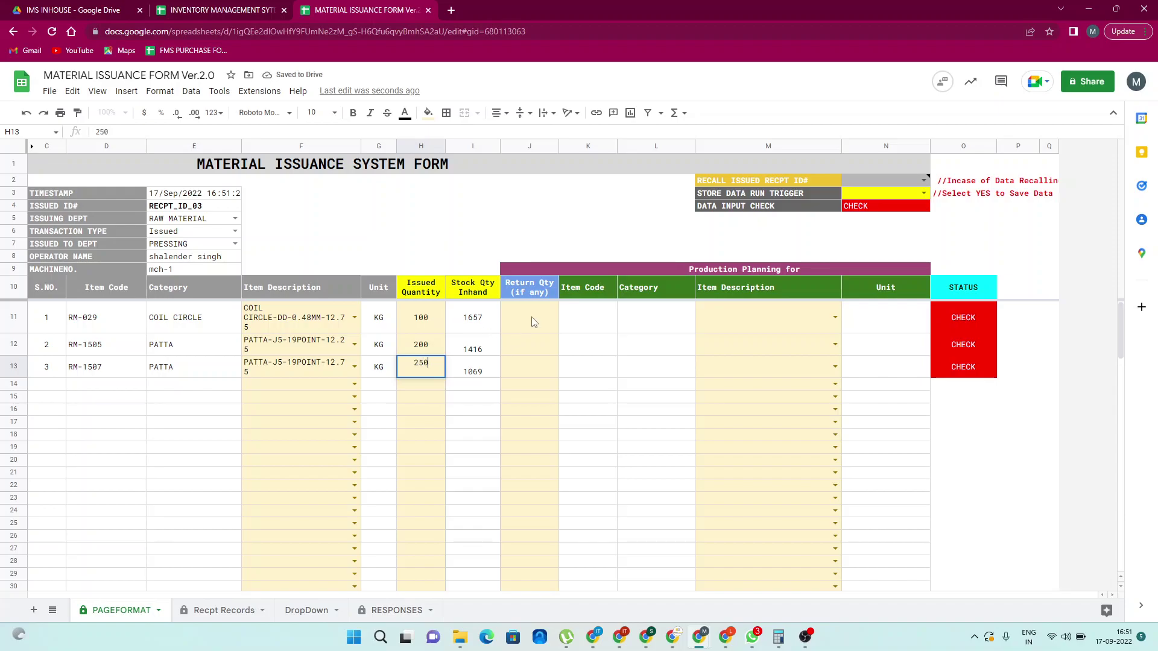
key("Tab")
Enter a return quantity of 0 for each of the three items
left_click(532, 321)
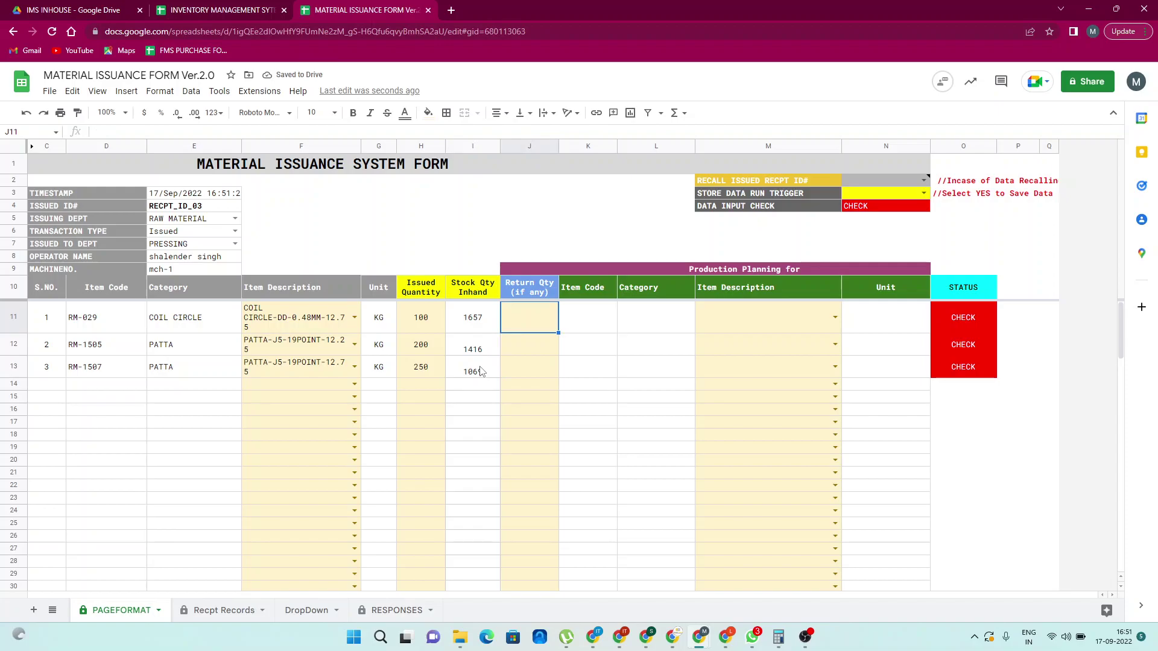
type("0")
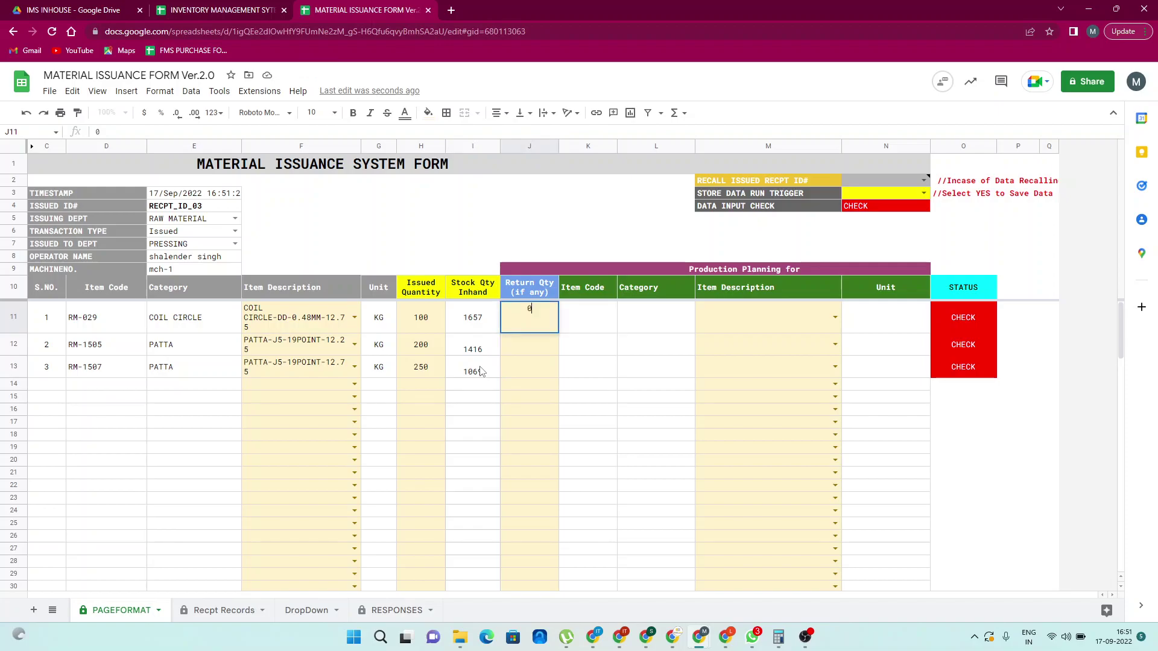
key("Return")
type("0")
key("Return")
type("0")
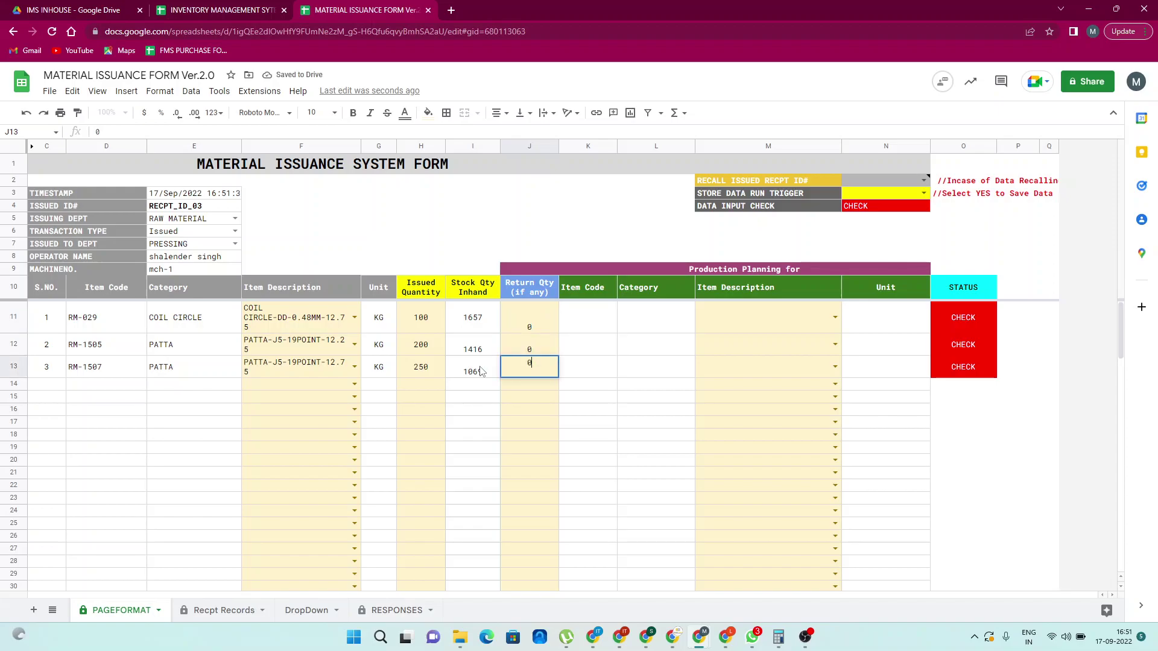
key("Tab")
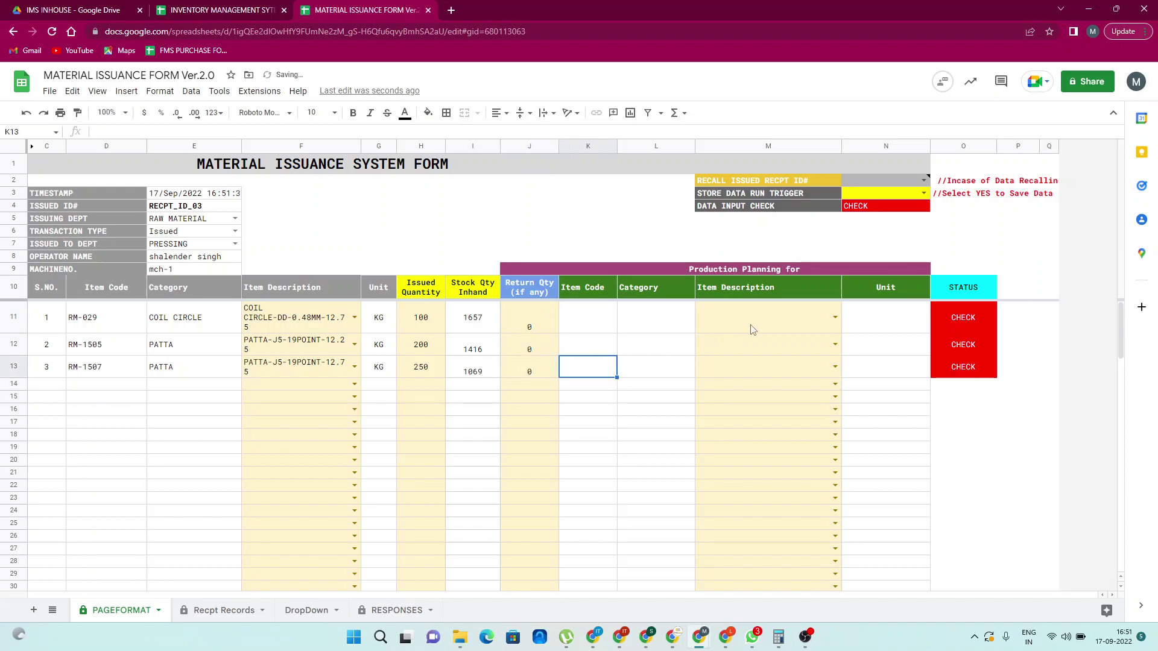
Plan OM POOJA THALI INNER PLATE-, BEGI BHARAT PLATE-10 and FRUIT BOWL 4 CORNER-BIG for items one to three
left_click(751, 330)
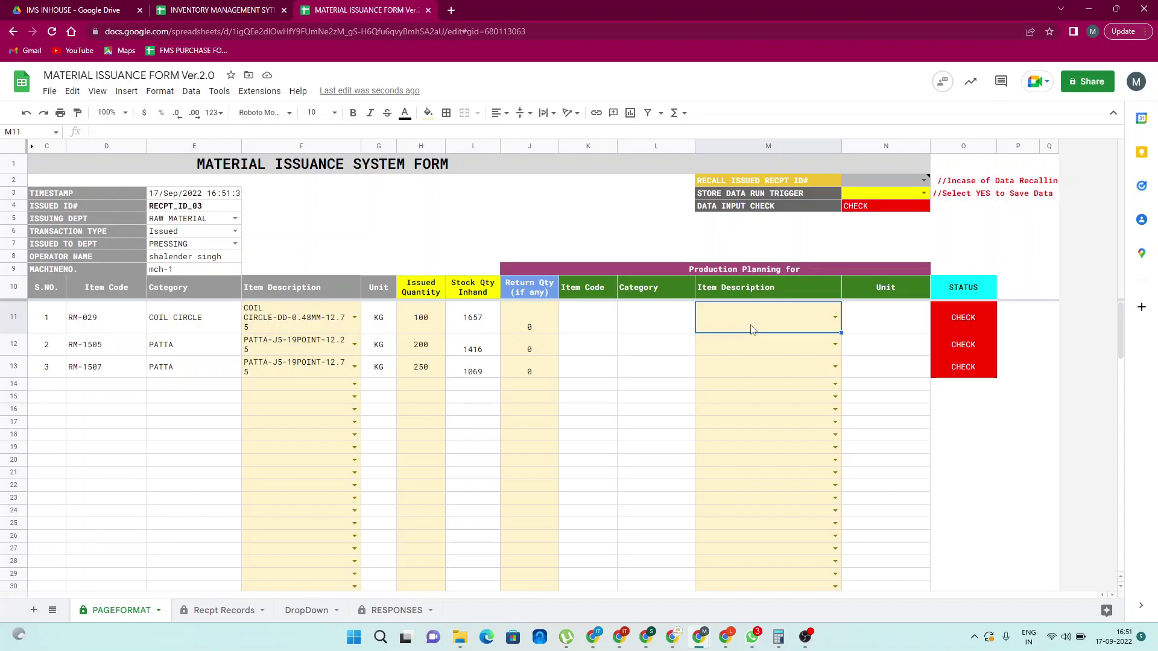
type("thali")
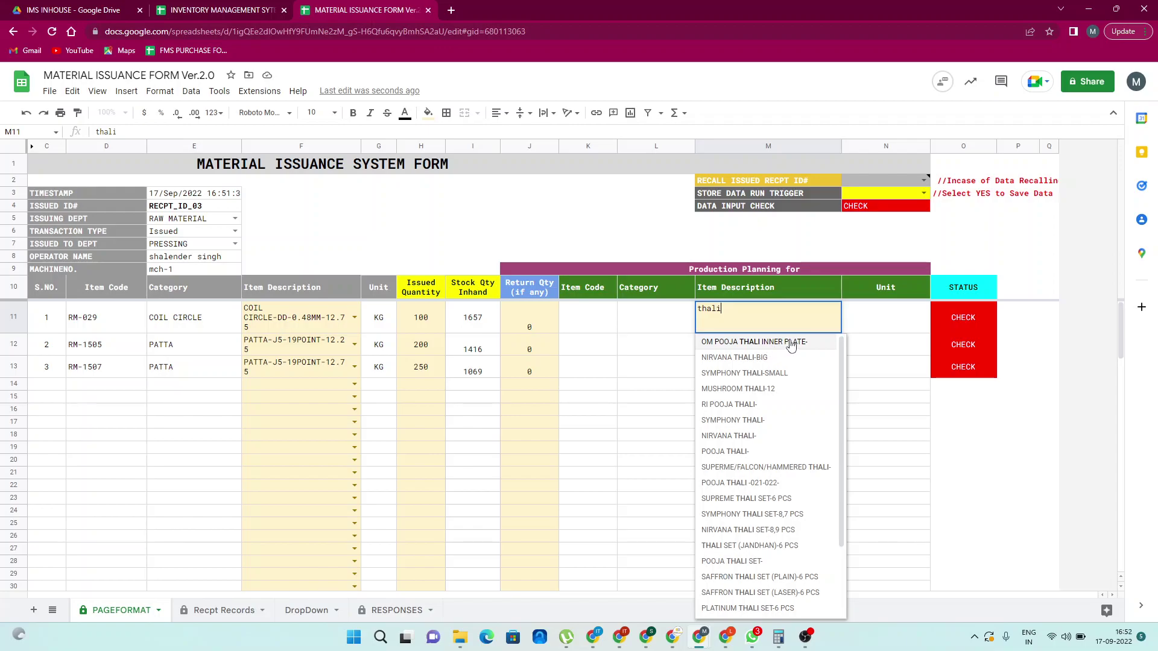
left_click(790, 343)
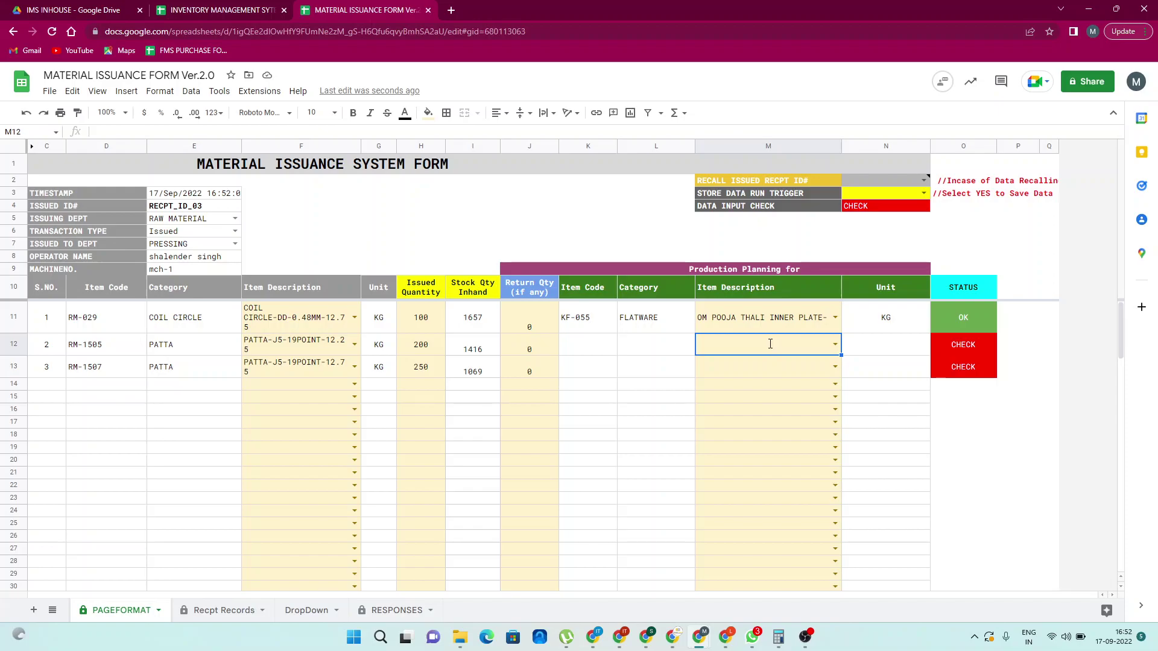
type("plate")
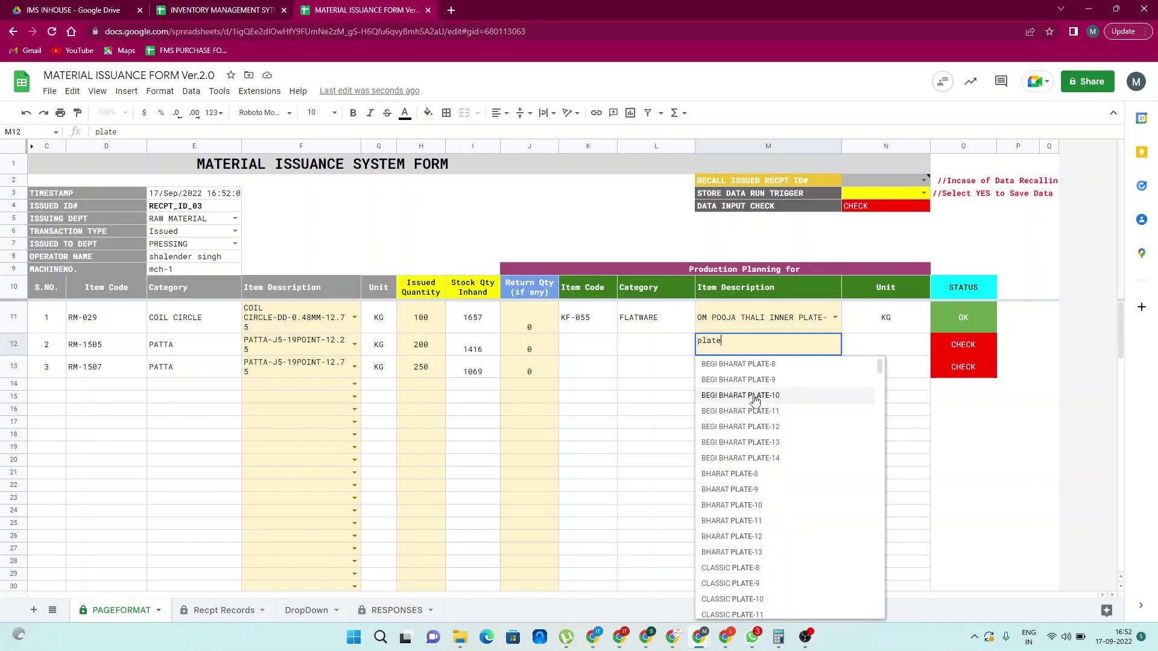
left_click(755, 395)
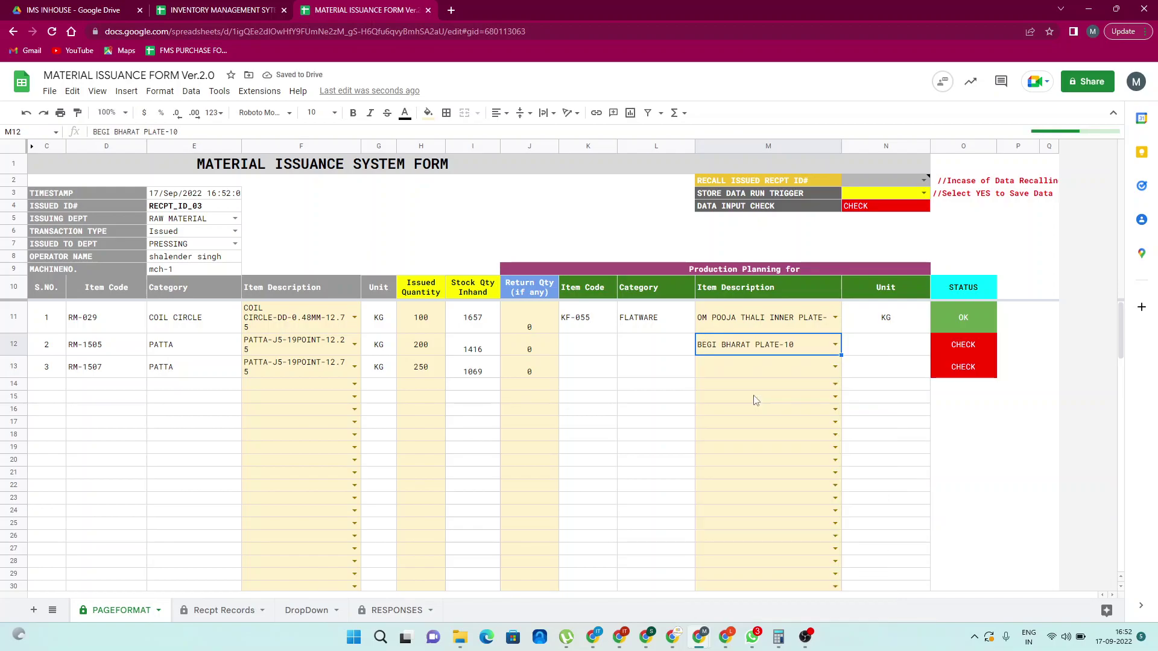
key("Down")
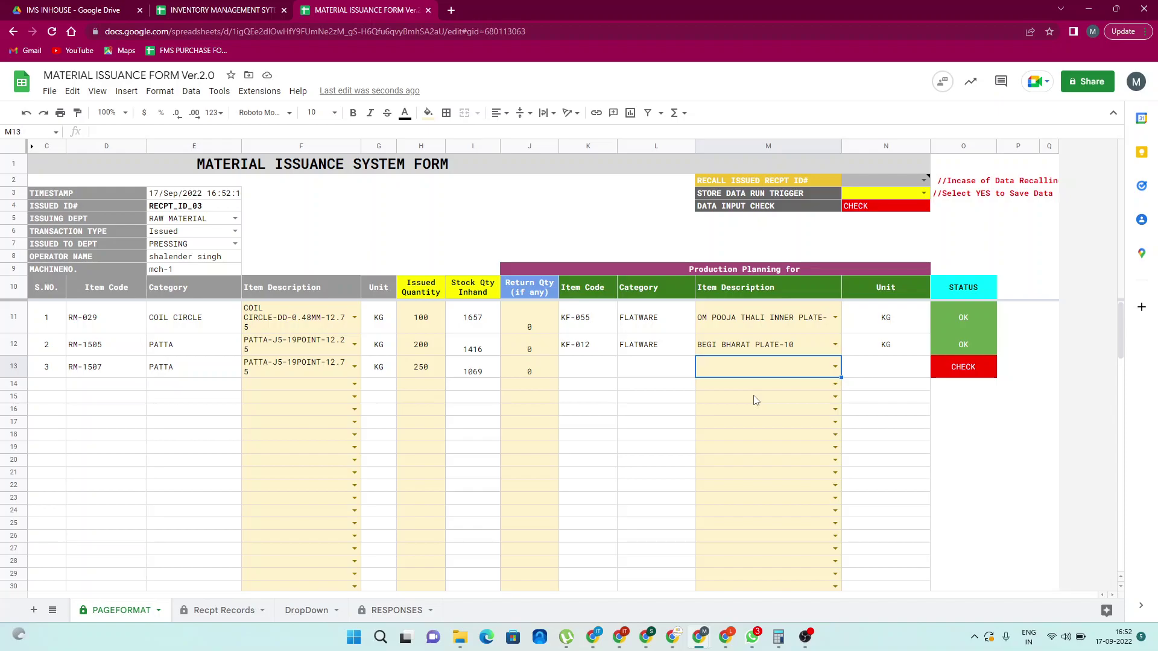
type("bowl")
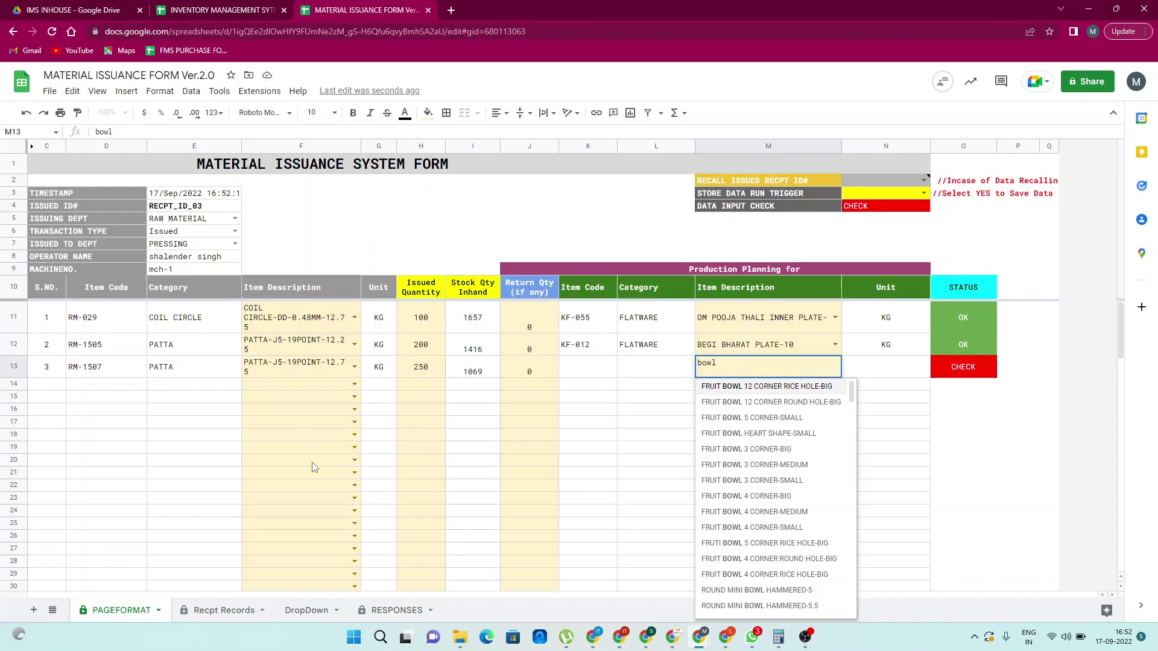
key("Down")
key("Down")
key("Down")
key("Down")
key("Down")
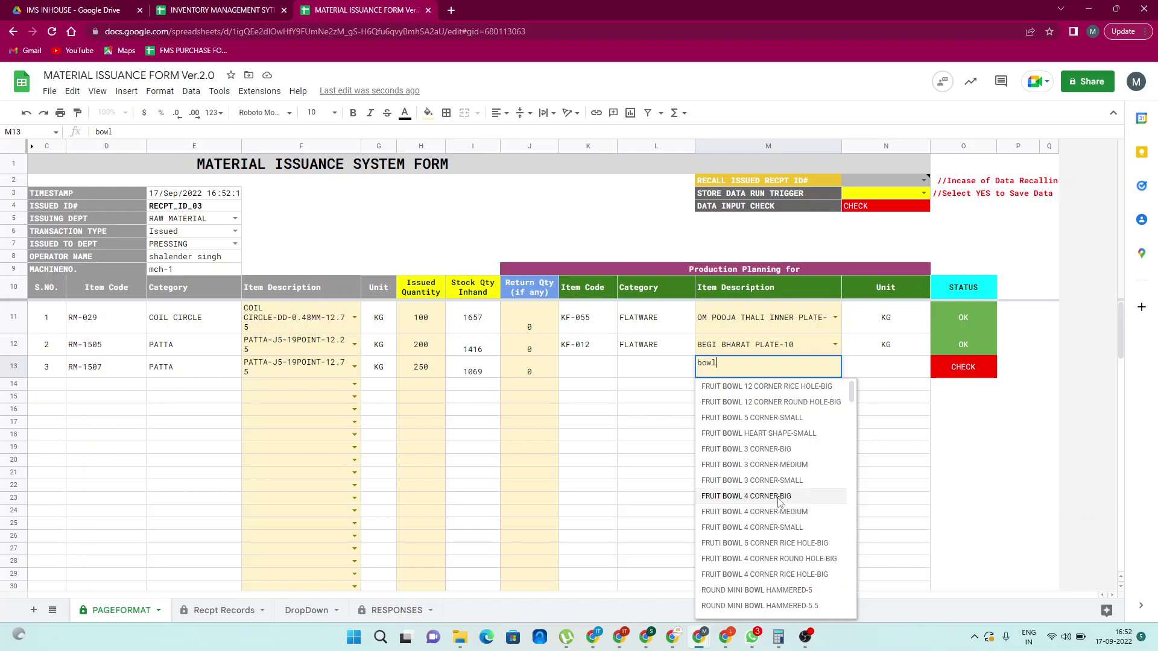
left_click(779, 496)
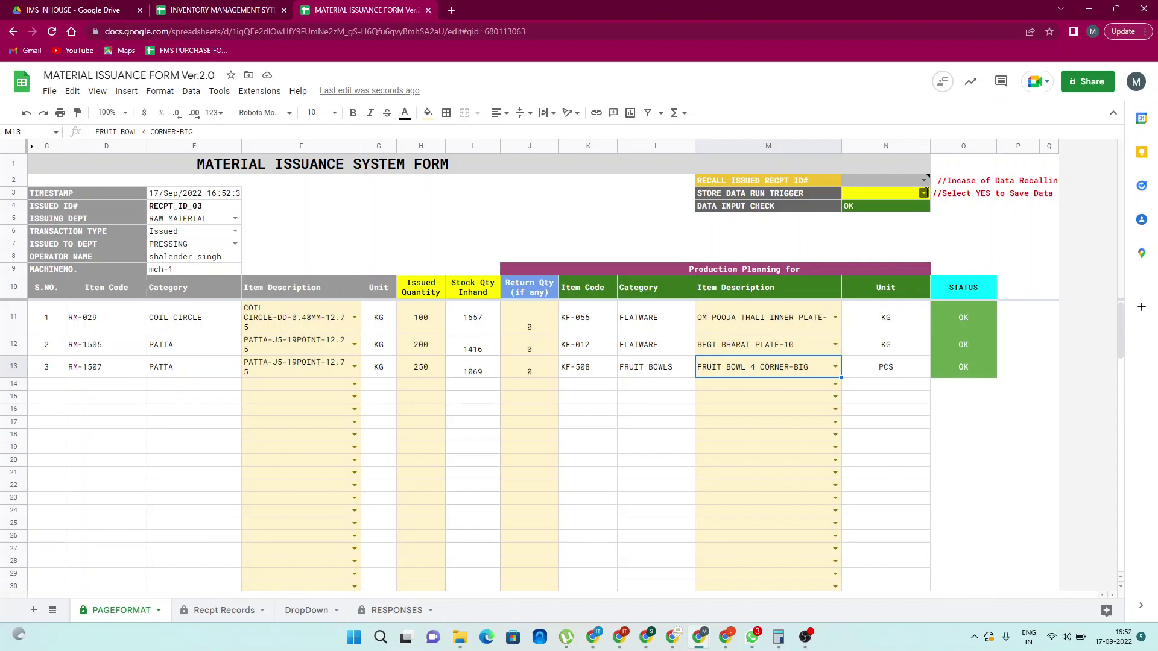
Set the Store Data trigger to YES and acknowledge the Issued confirmation for RECPT_ID_03
left_click(923, 193)
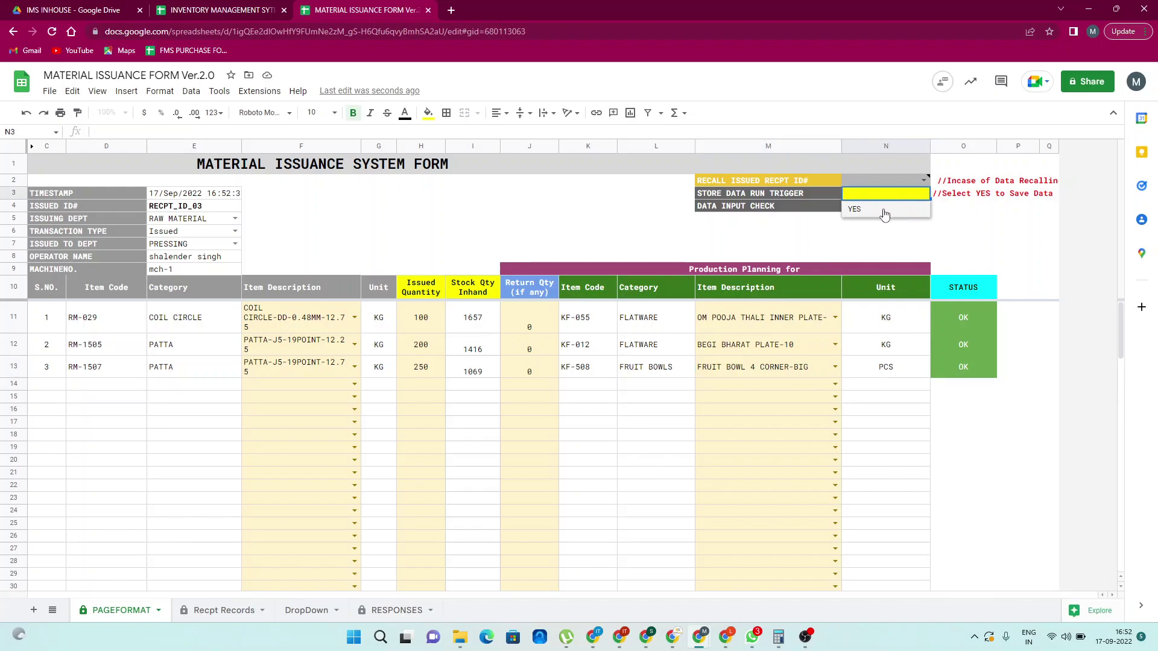
left_click(883, 209)
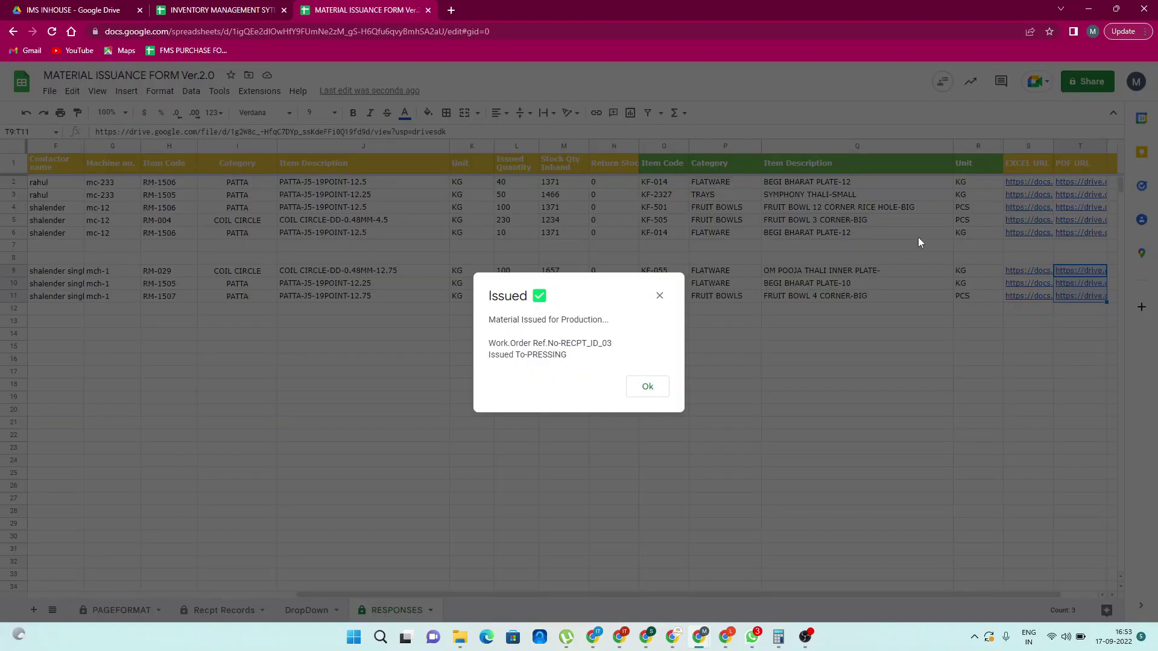
left_click(647, 387)
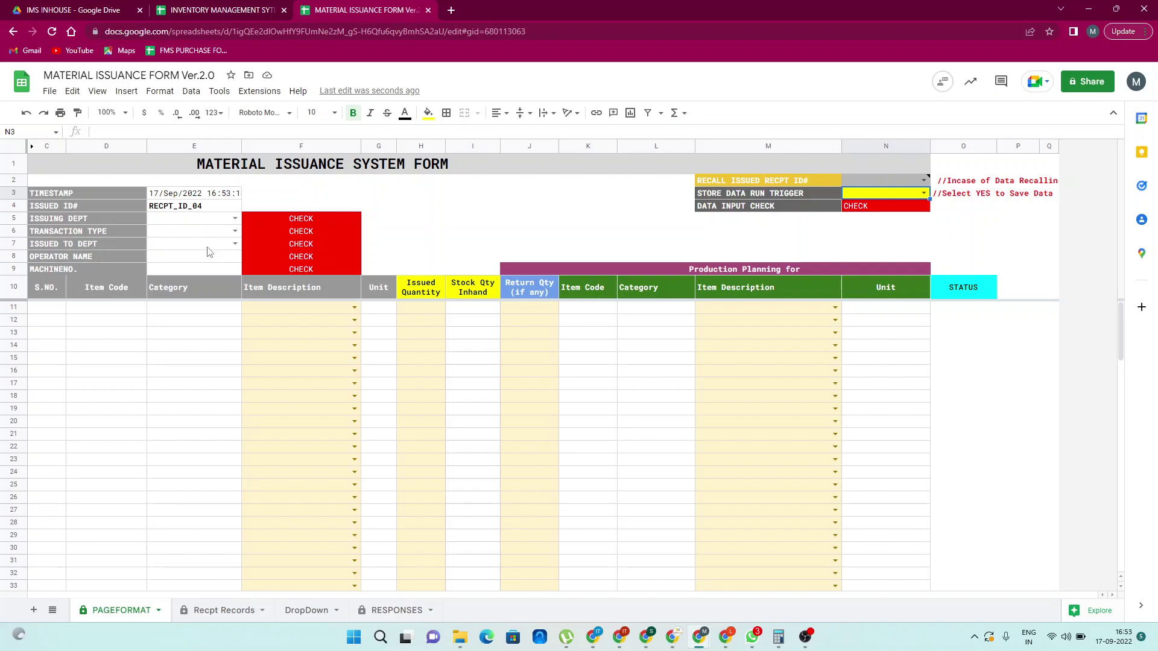
Delete empty rows 7 and 8 in the RESPONSES sheet, then return to PAGEFORMAT
left_click(571, 221)
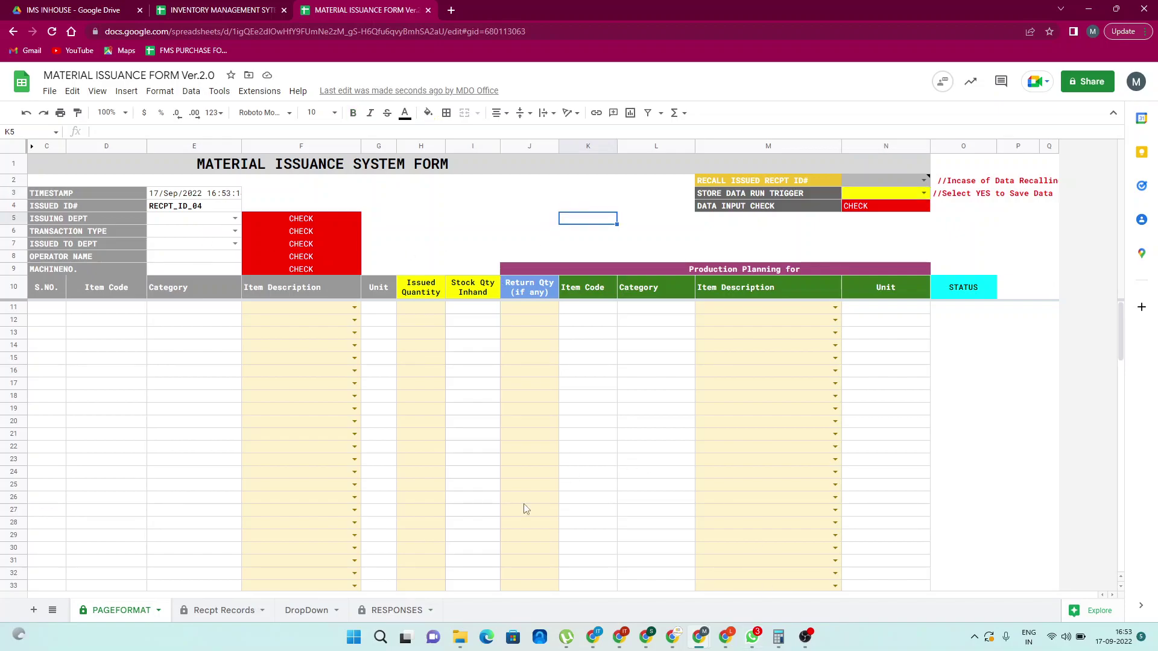
left_click(387, 619)
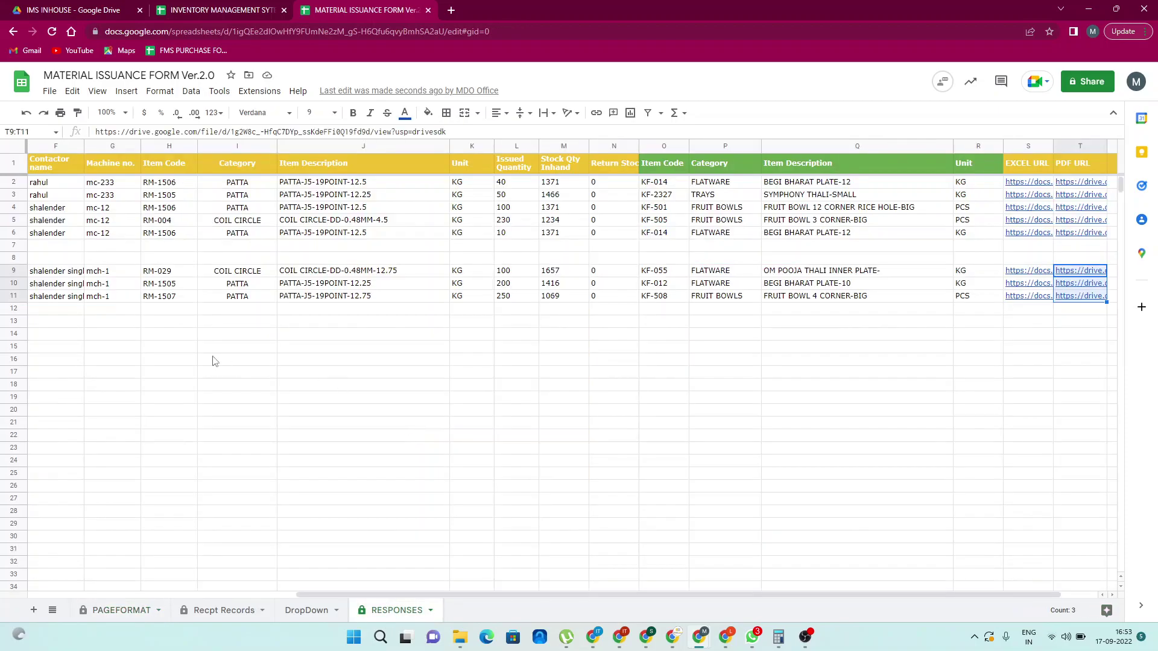
left_click(214, 361)
scroll(214, 361, "left", 5)
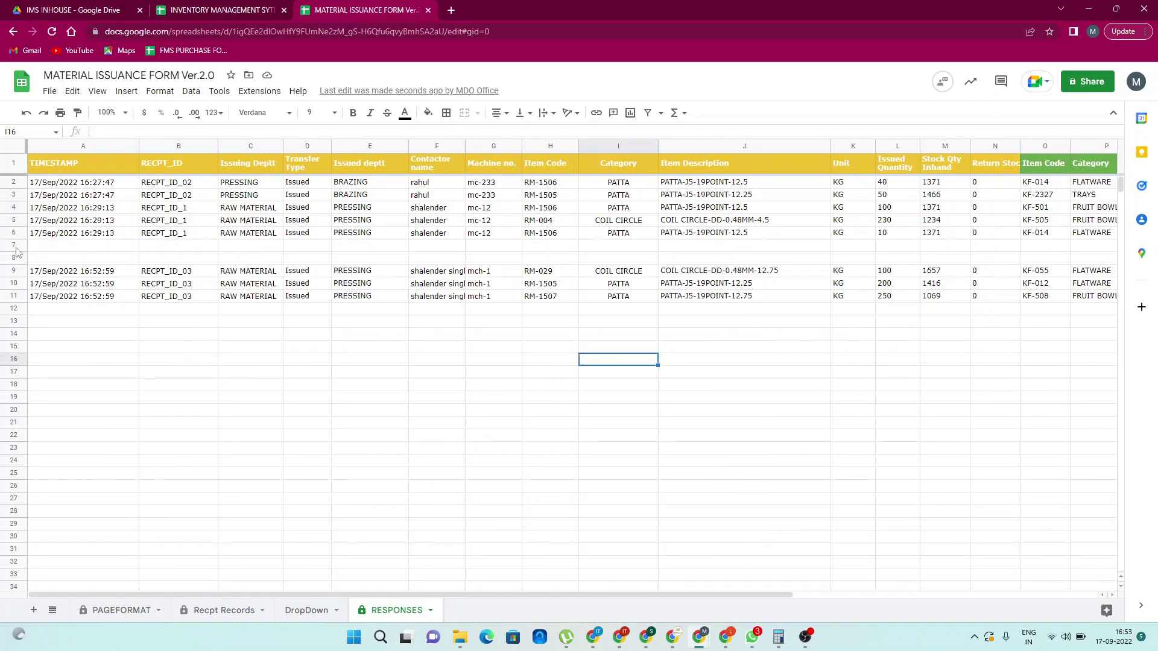
left_click_drag(16, 246, 16, 258)
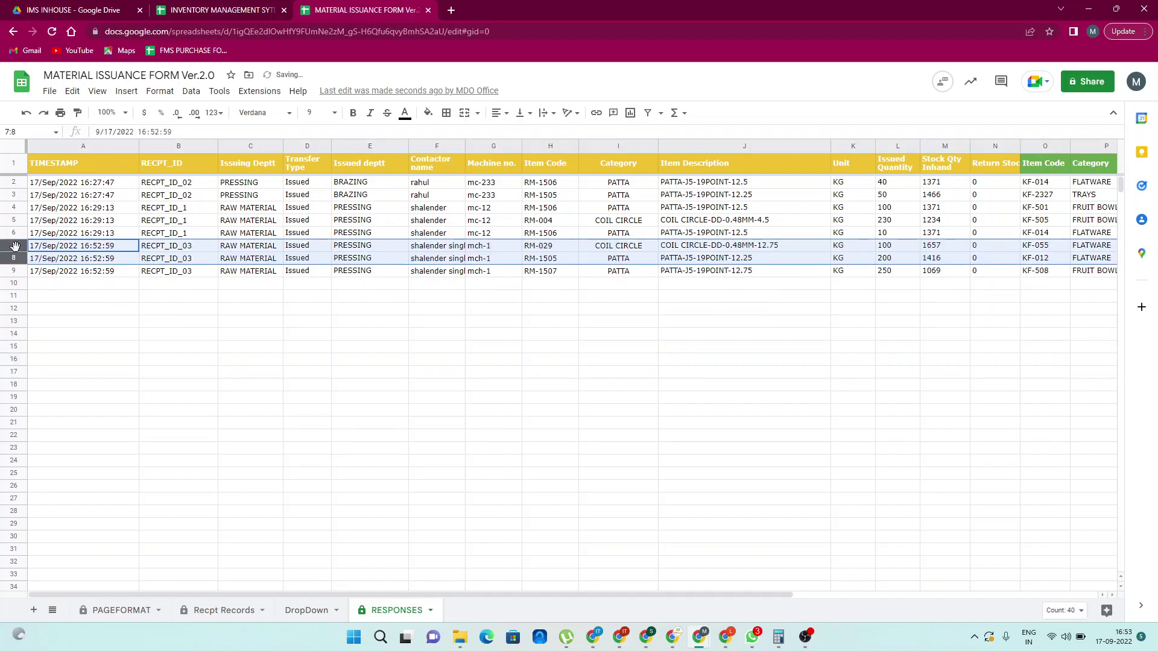
key("ctrl+alt+minus")
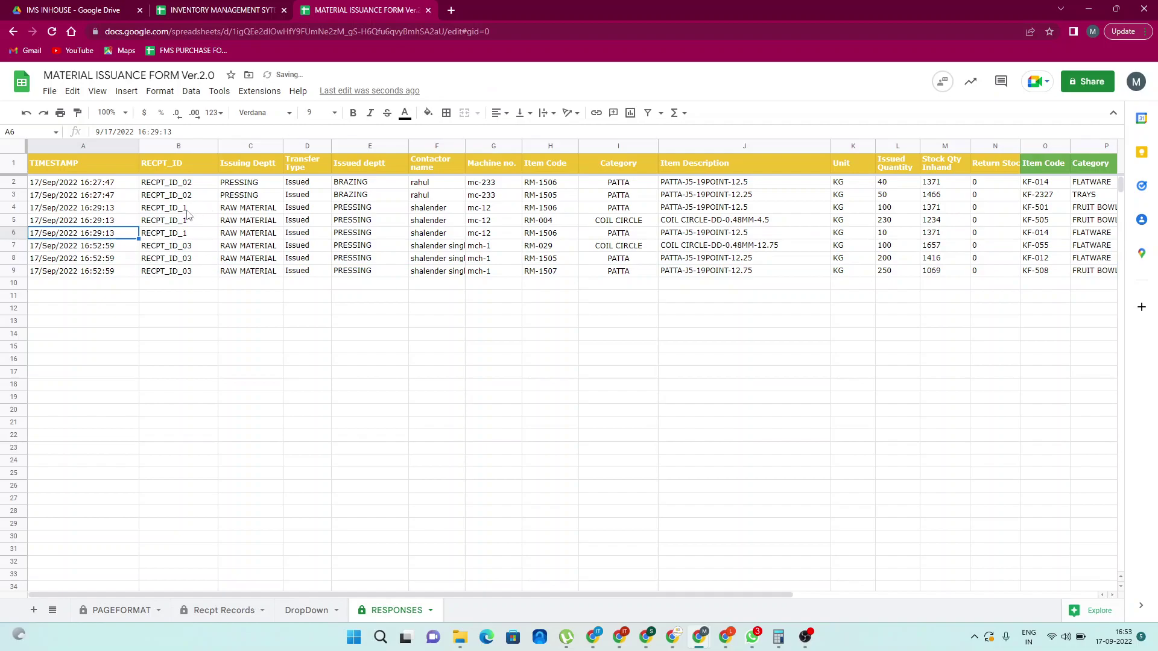
left_click(198, 221)
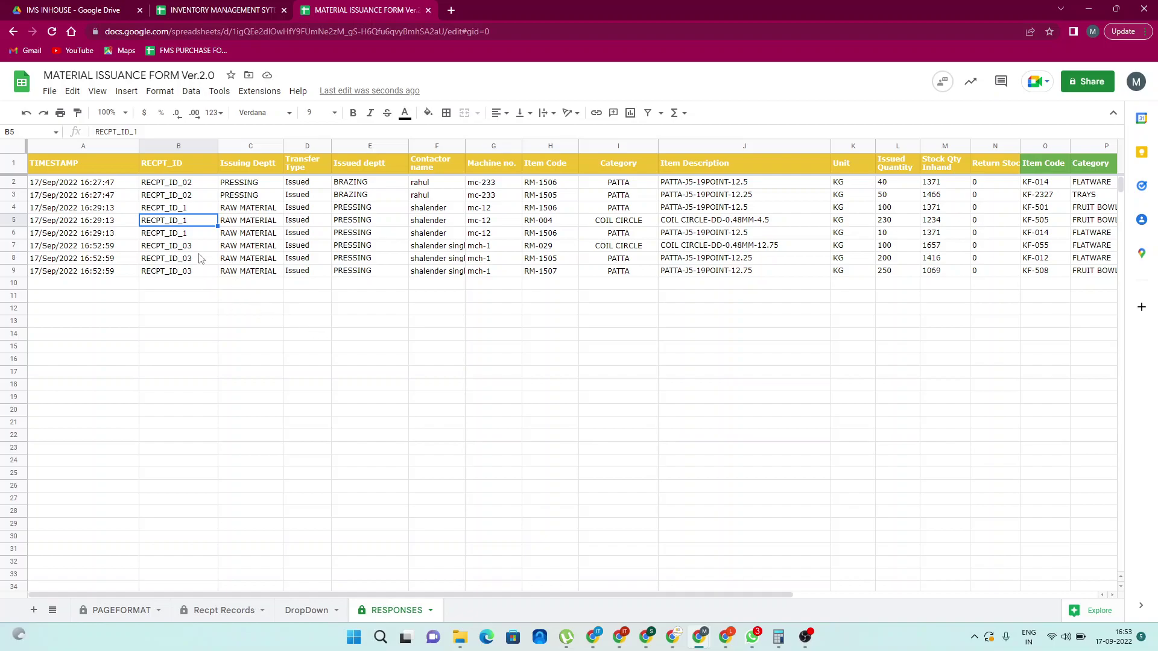
left_click(122, 615)
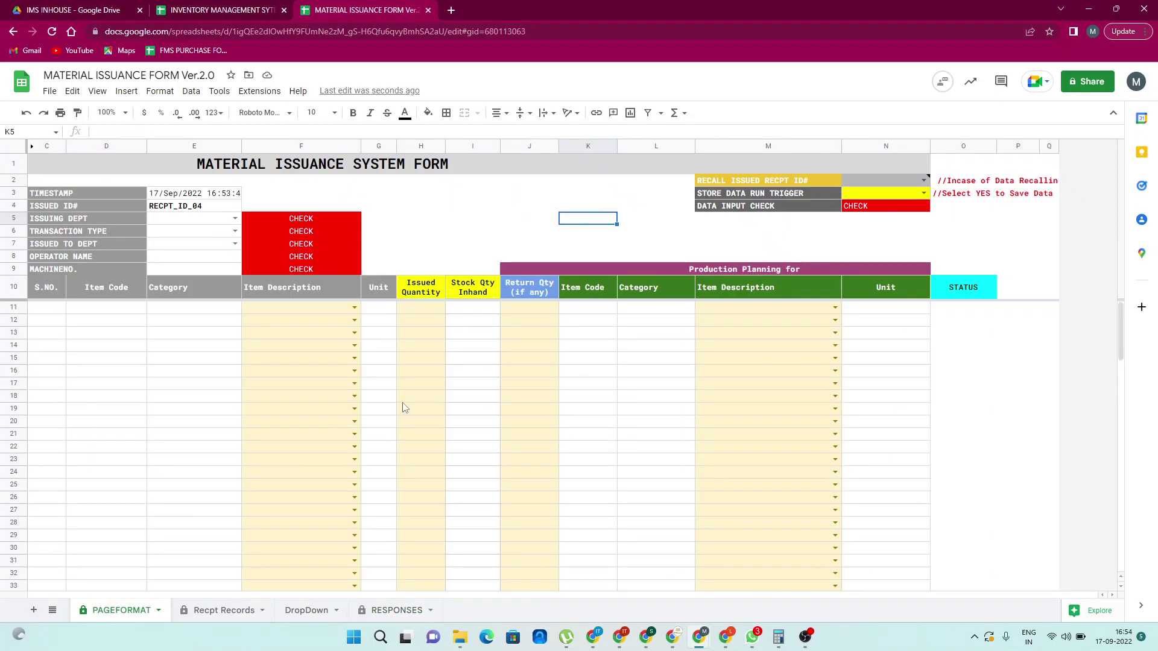
Recall RECPT_ID_1 from the N2 dropdown and dismiss the retrieval notice
left_click(925, 181)
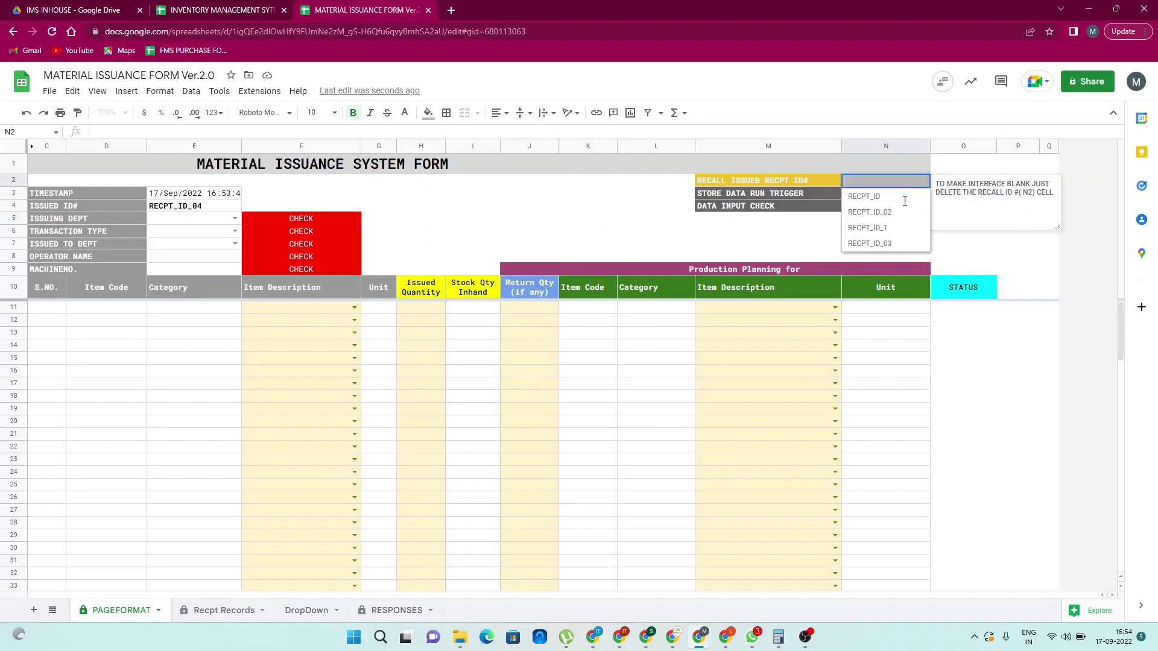
left_click(889, 234)
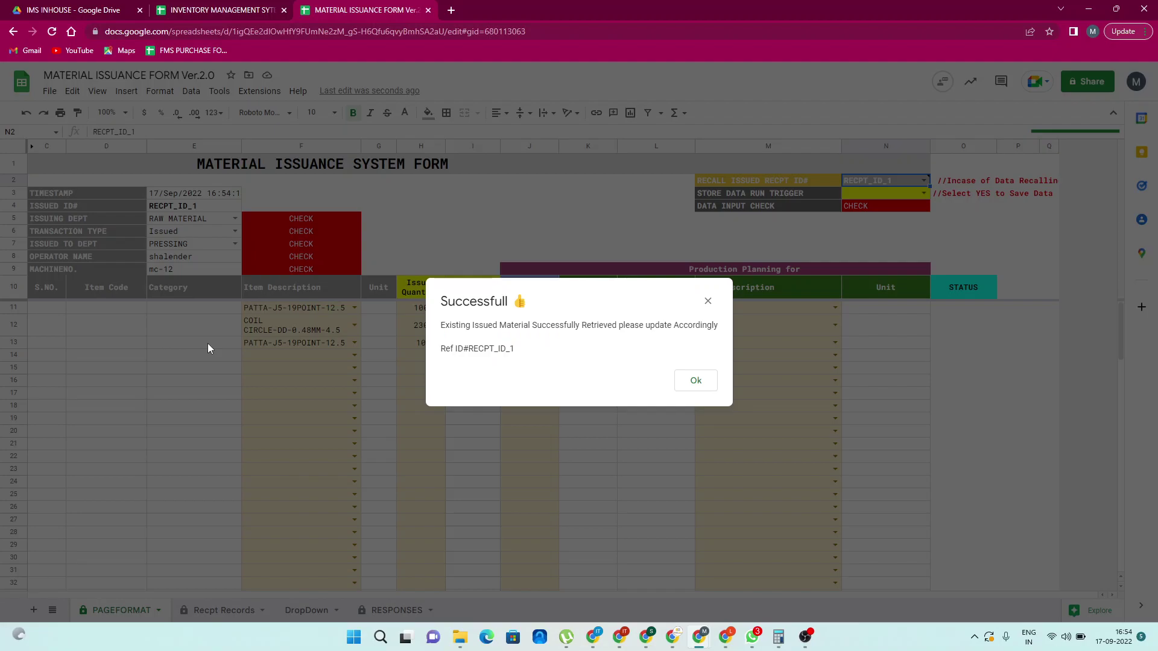
left_click(694, 382)
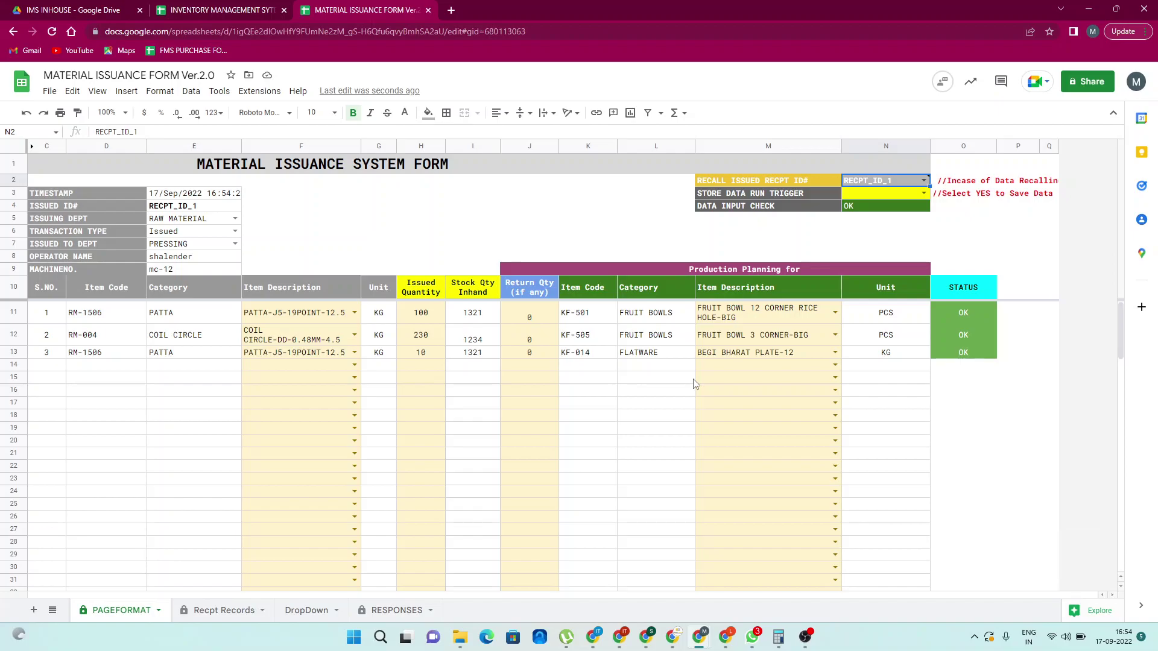
Add PATTA-J5-16POINT-14 as a fourth item with issued quantity 10
left_click(354, 366)
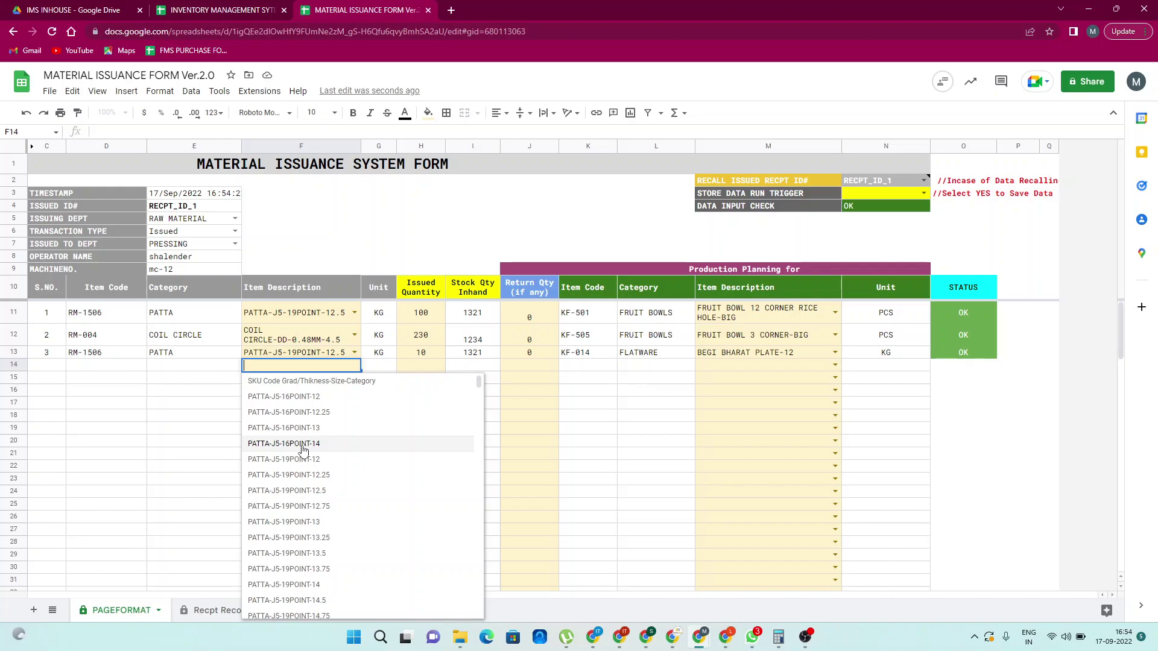
left_click(303, 450)
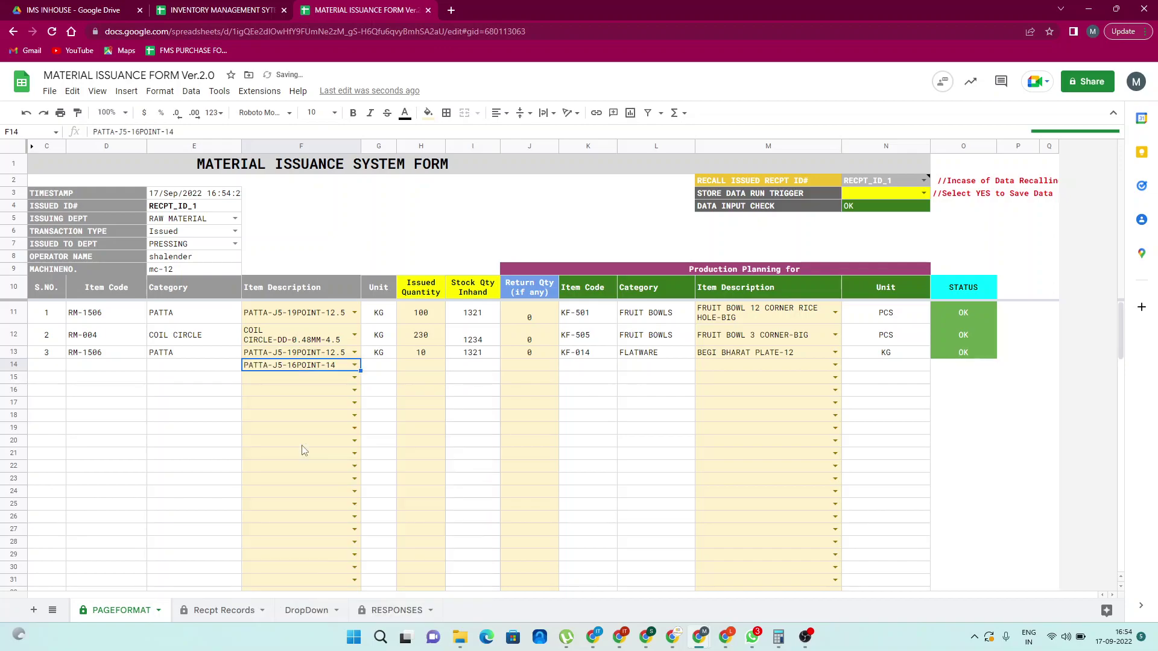
left_click(432, 372)
type("10")
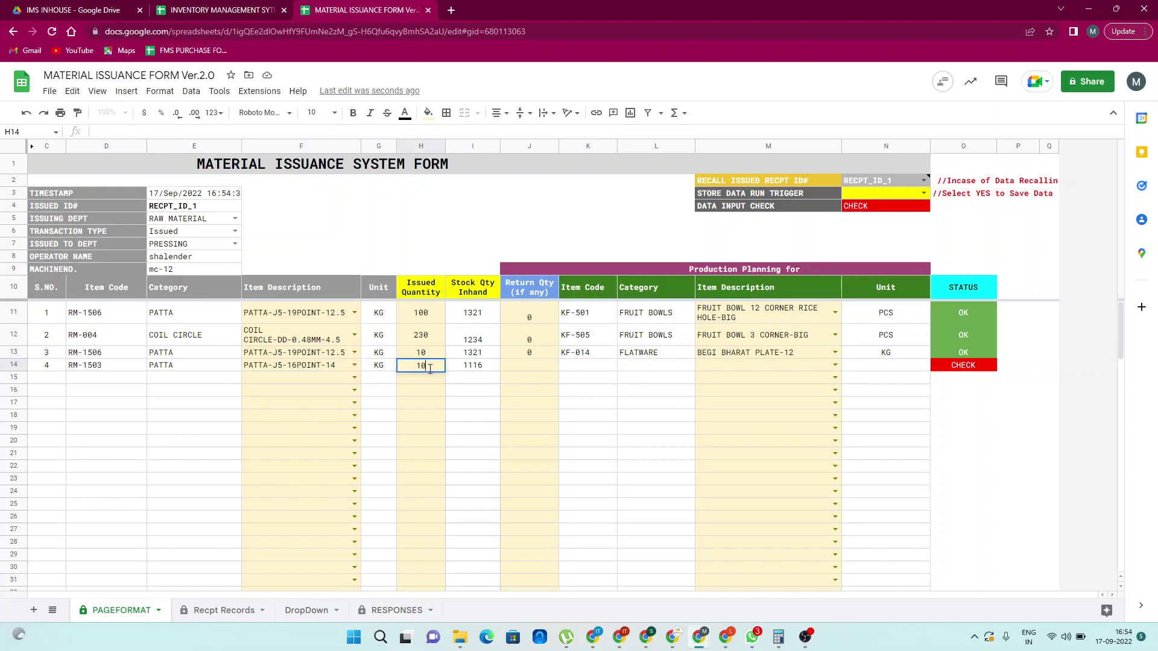
Set return quantities of 10 and 50 on items one and two, 0 on the rest
left_click(545, 322)
type("10")
key("Return")
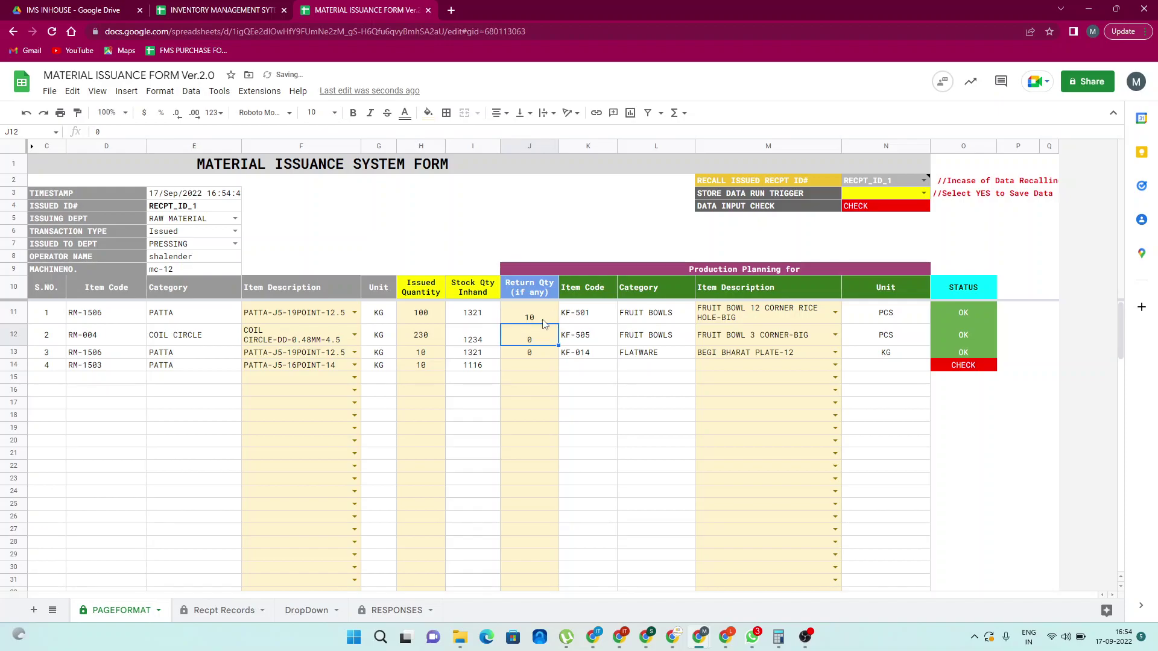
type("50")
key("Return")
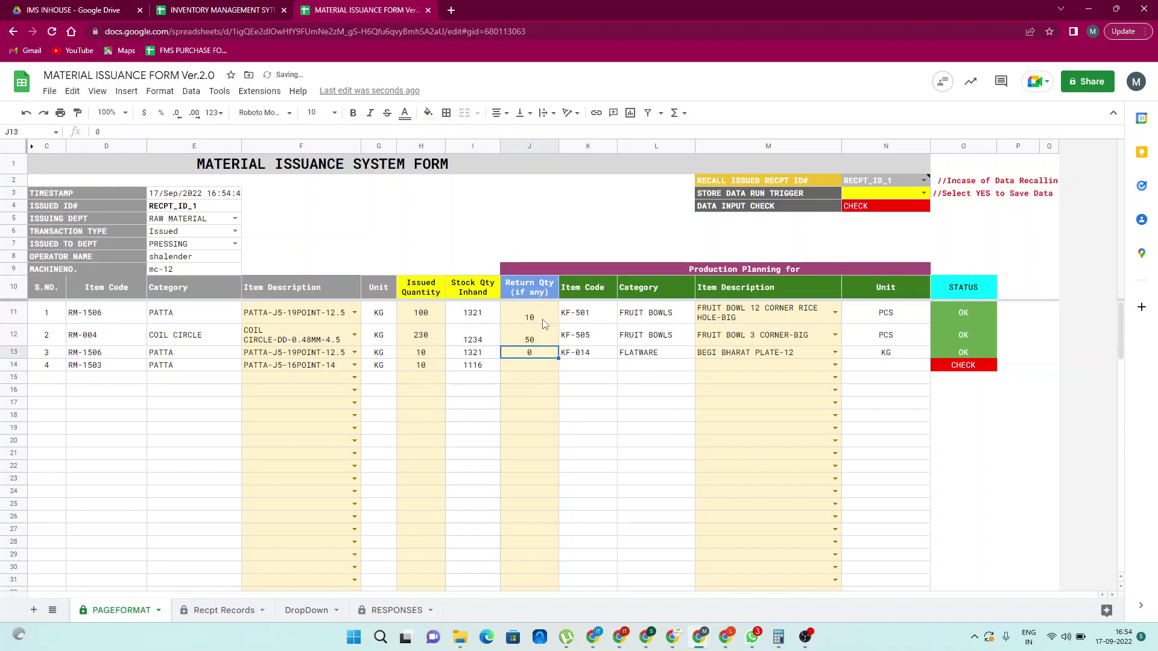
key("Return")
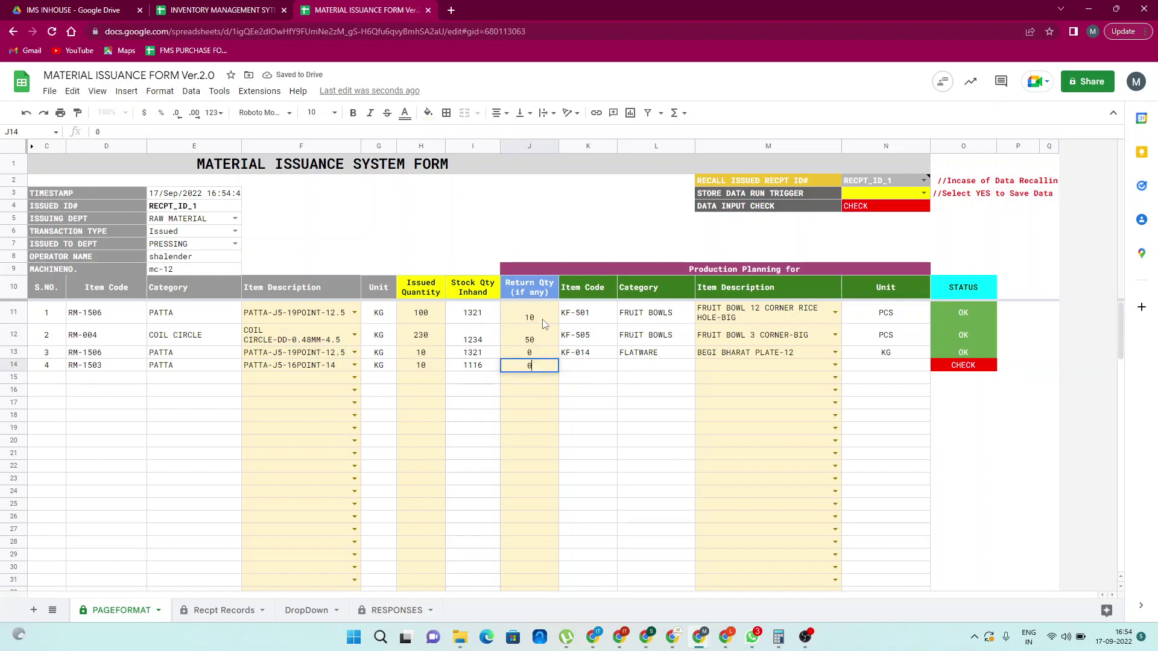
key("Tab")
key("Tab")
key("Tab")
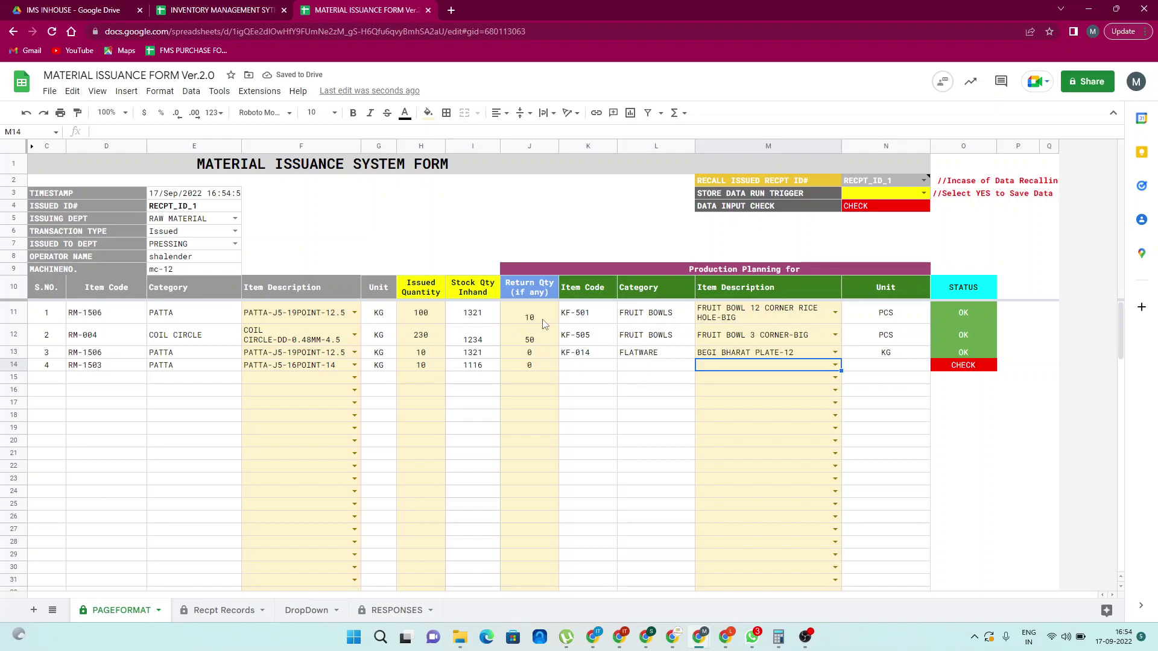
Plan NIRVANA THALI- as the product for the fourth item
type("thali")
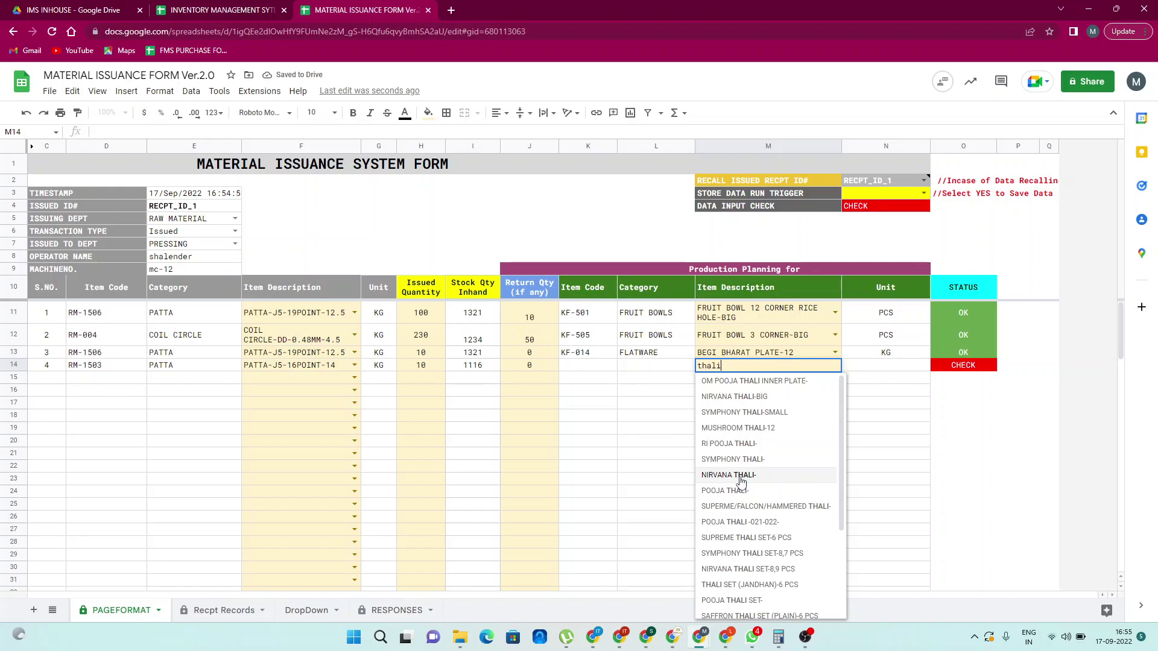
left_click(741, 479)
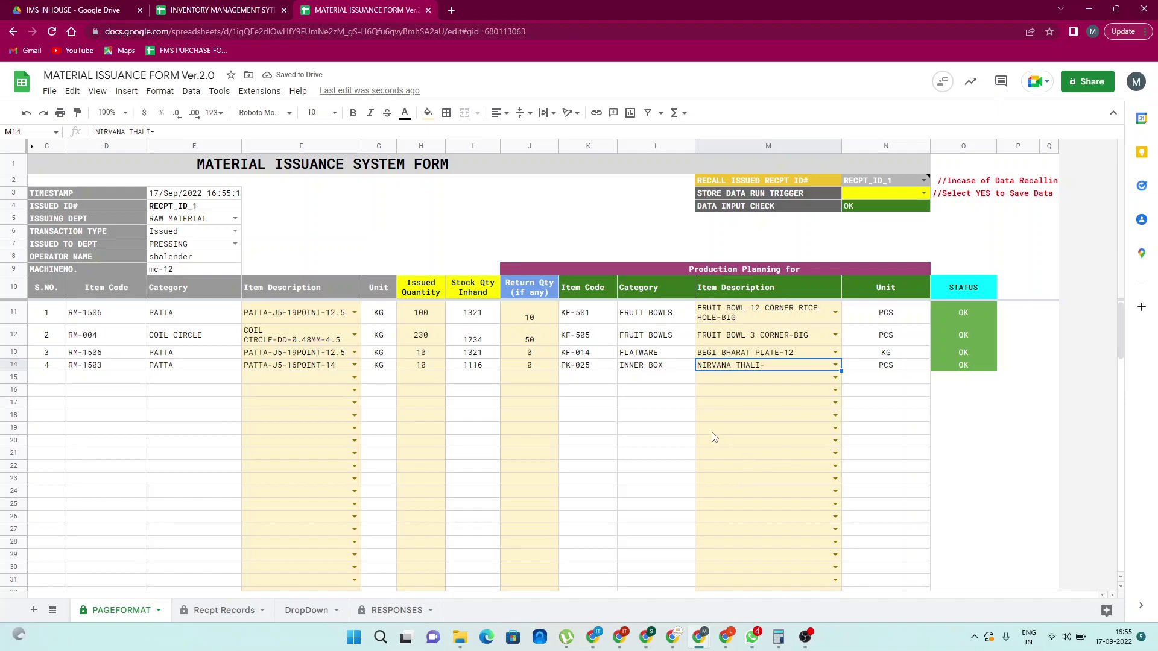
left_click(1006, 257)
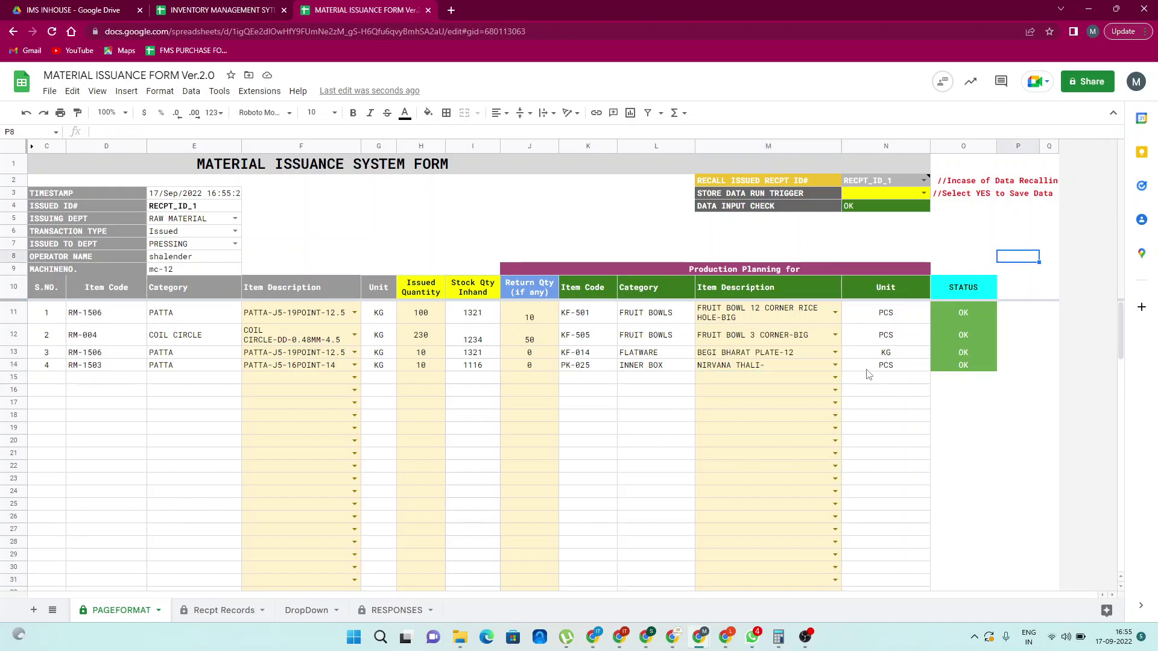
Set the Store Data trigger to YES and acknowledge the Issued confirmation to save RECPT_ID_1
left_click(924, 194)
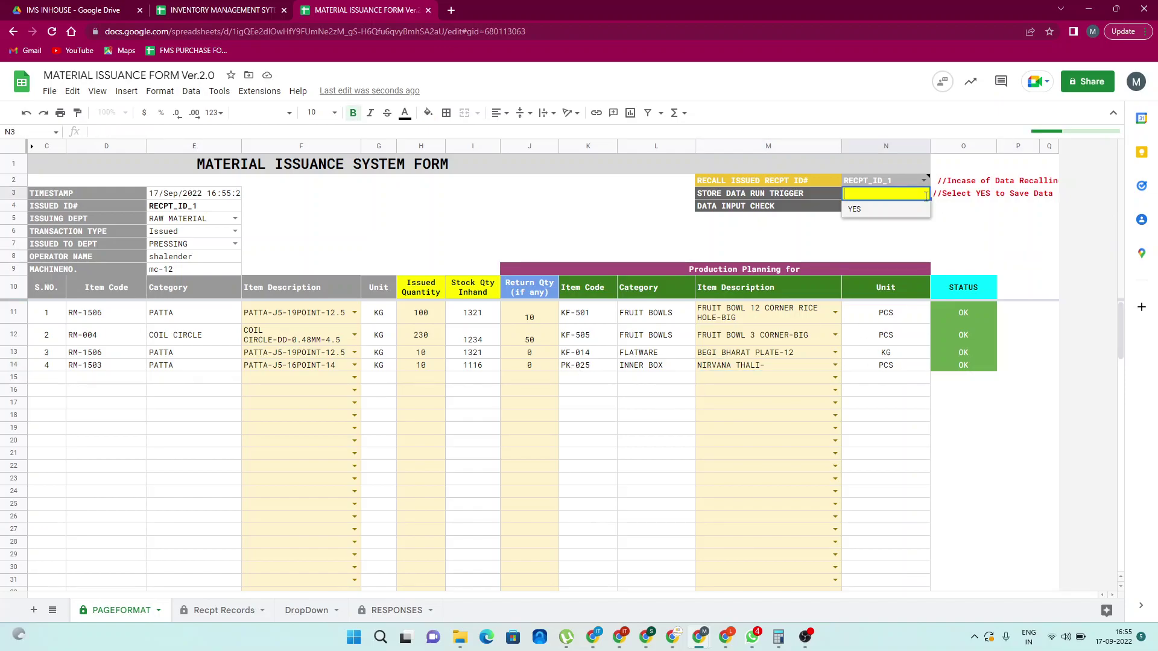
left_click(890, 208)
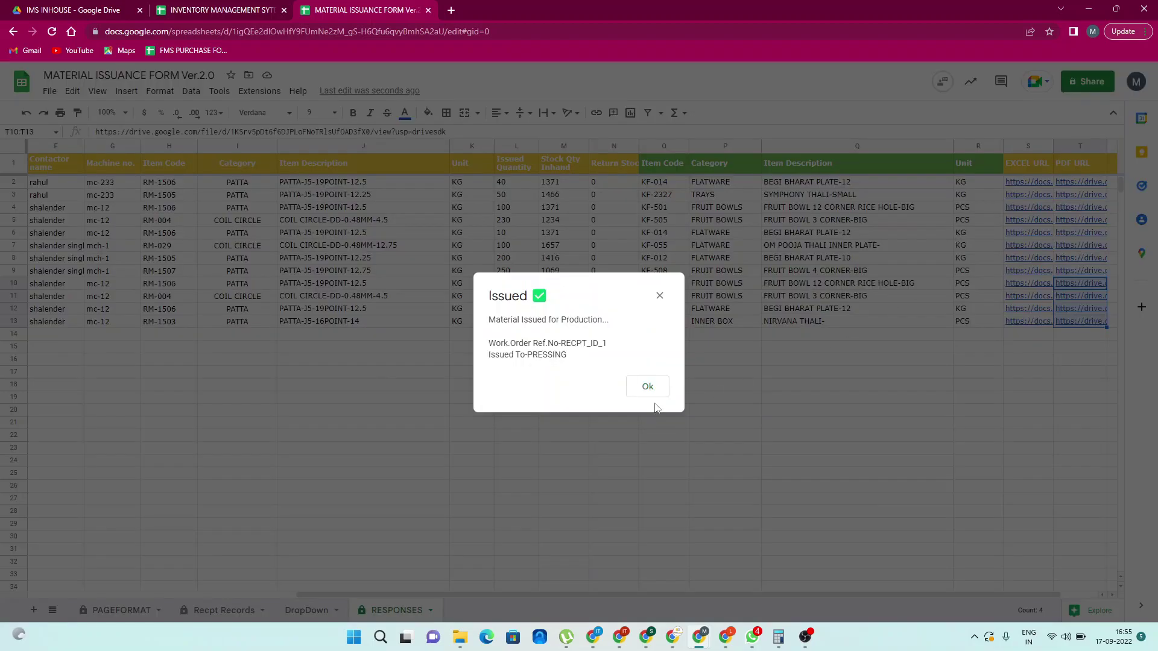
left_click(652, 391)
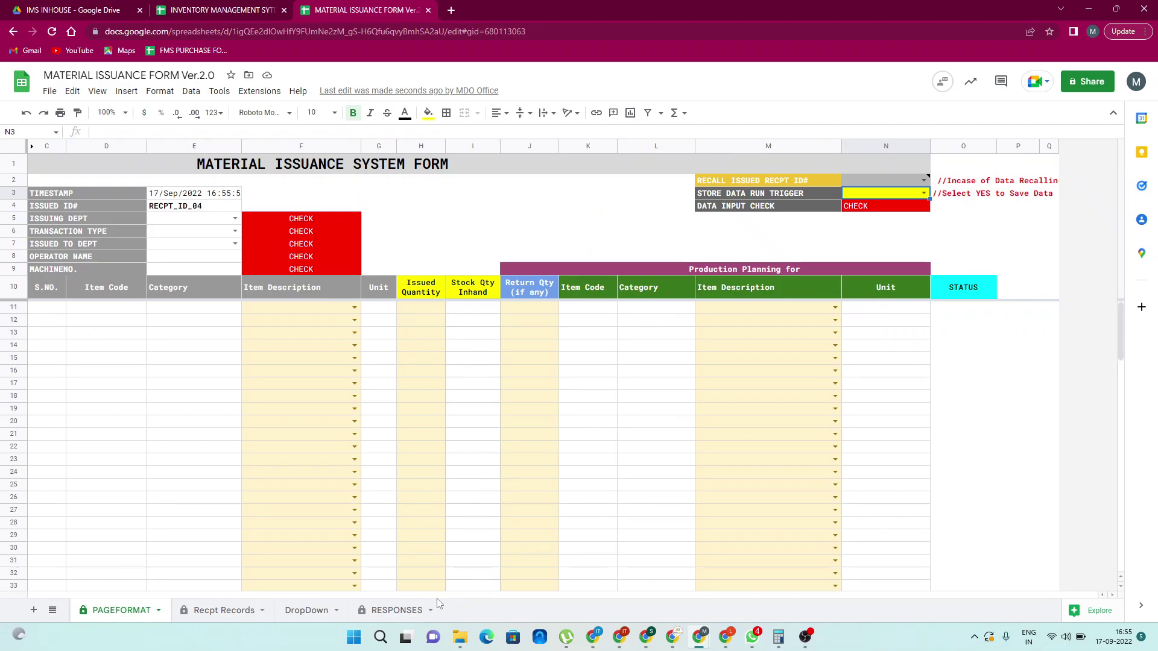
Review the saved rows in the RESPONSES sheet, then return to the PAGEFORMAT form
left_click(397, 611)
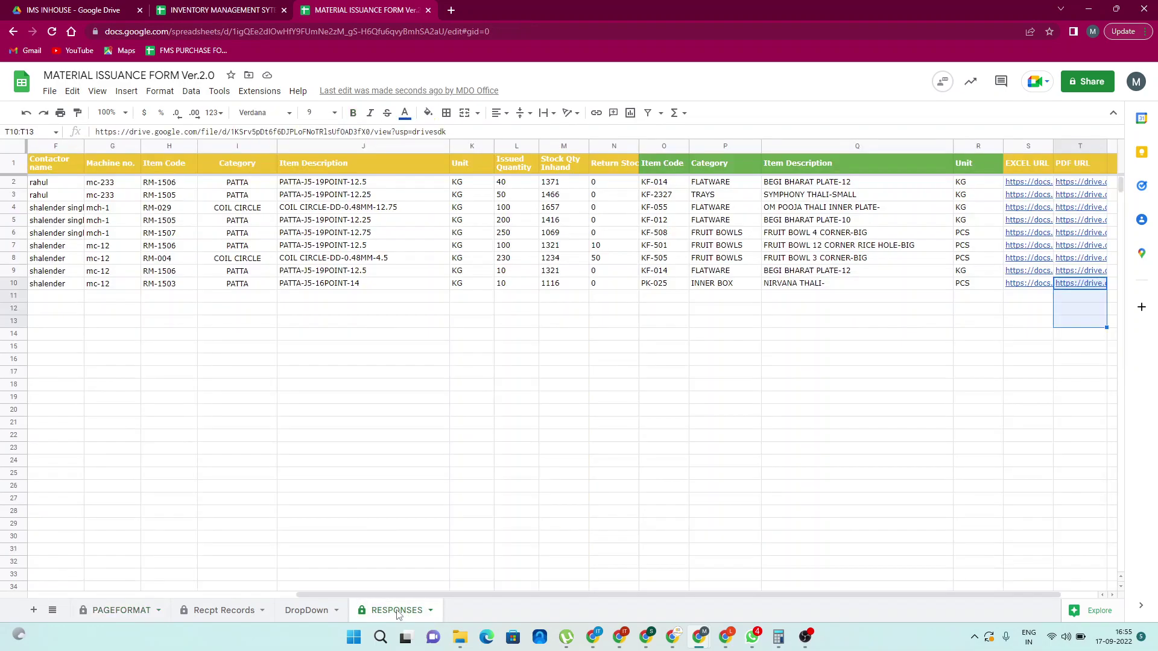
left_click(268, 425)
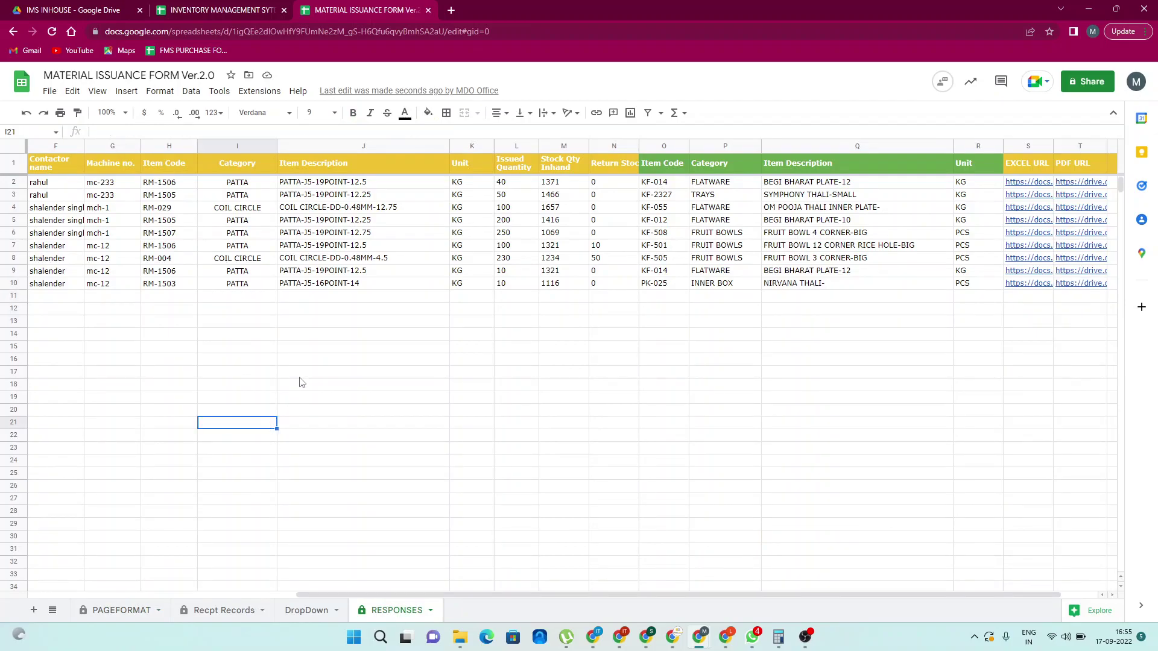
scroll(302, 382, "left", 2)
scroll(302, 382, "left", 5)
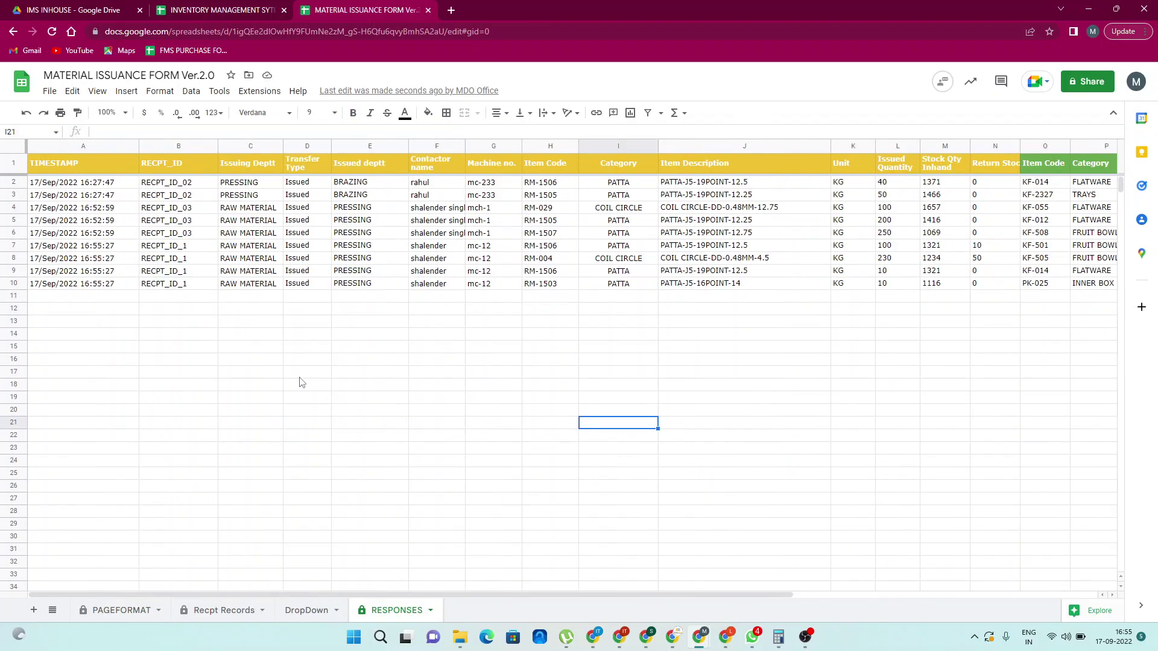
scroll(301, 382, "right", 2)
scroll(340, 344, "left", 2)
left_click(137, 611)
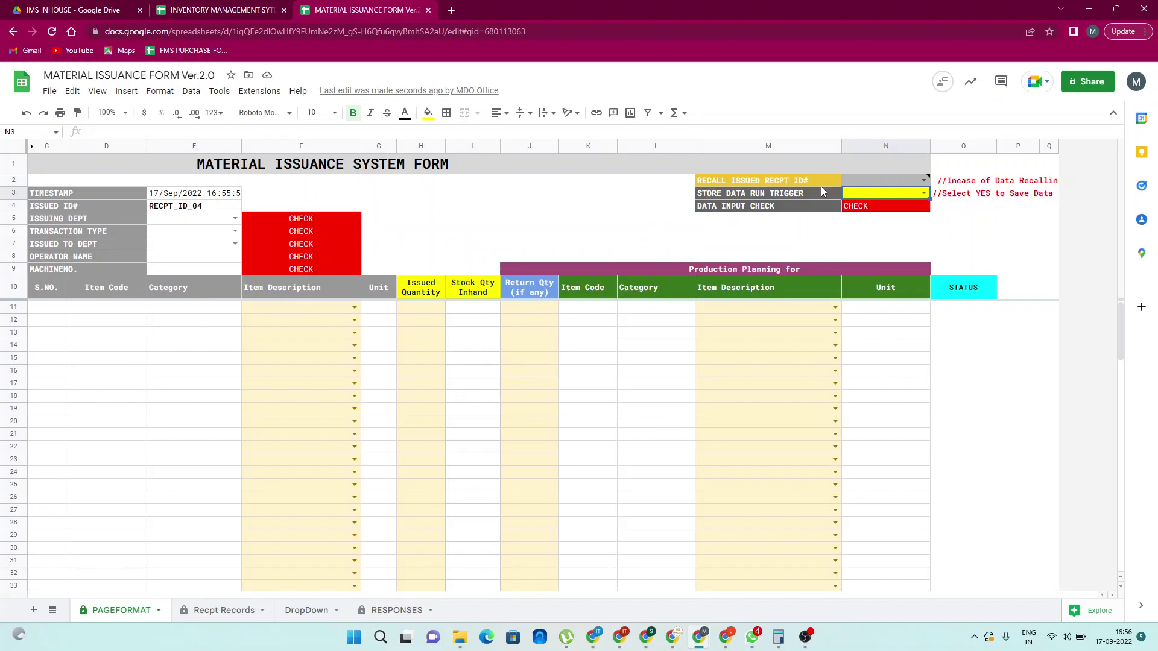
Choose RECPT_ID_03 from the N2 recall list and dismiss the retrieval notice
left_click(924, 180)
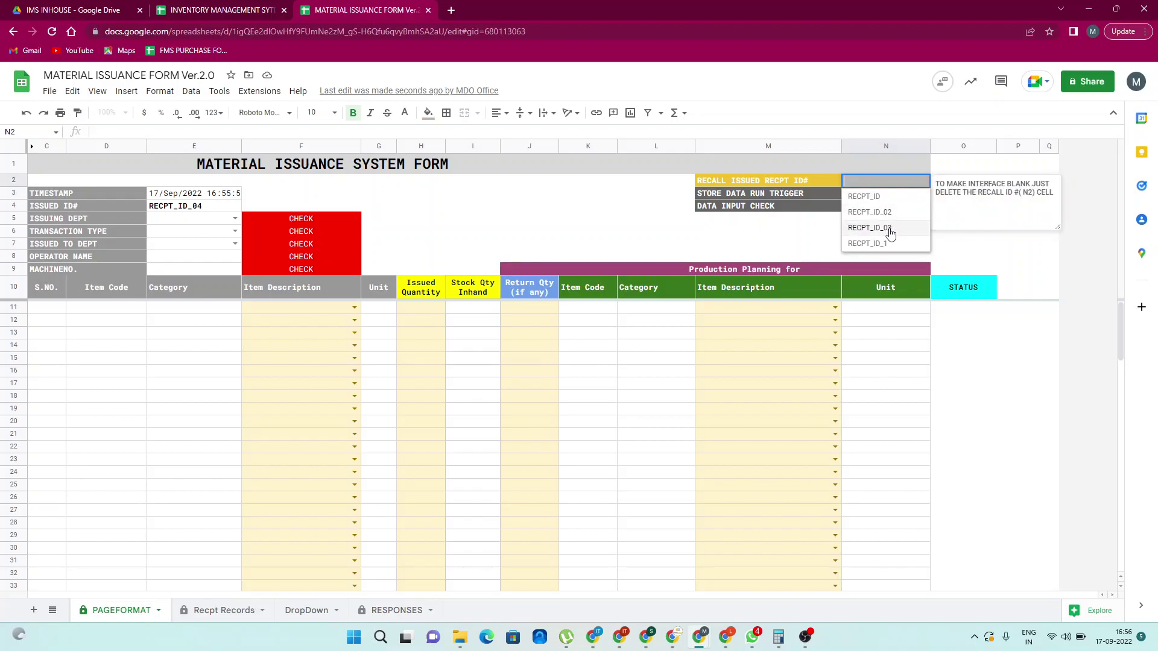
key("Return")
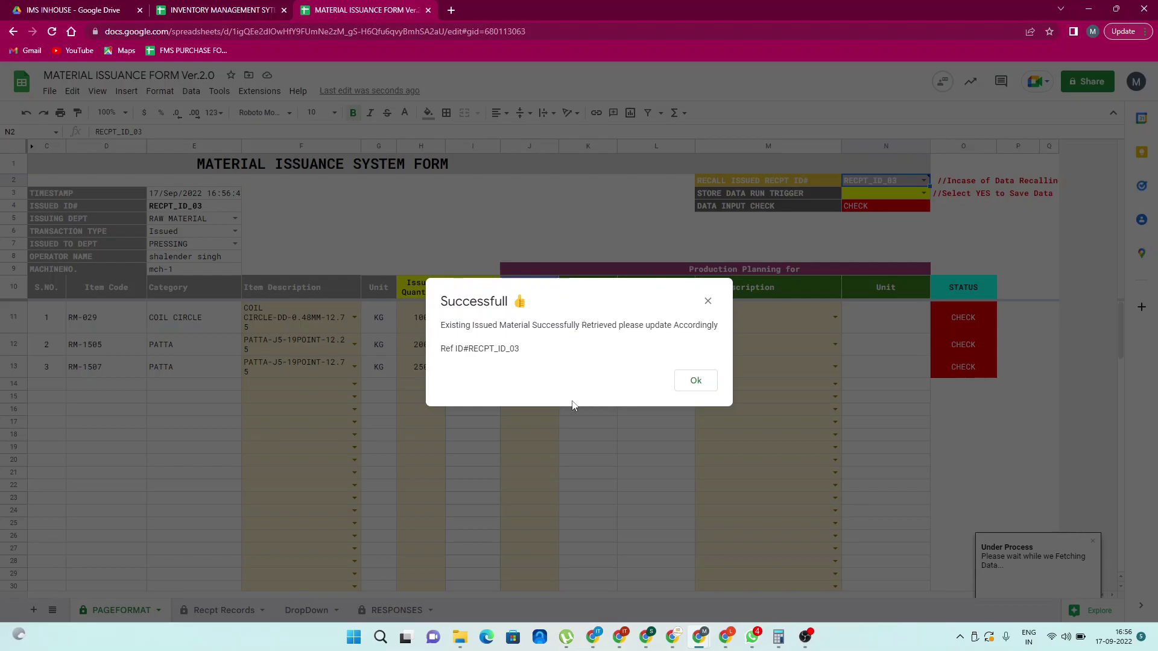
left_click(697, 381)
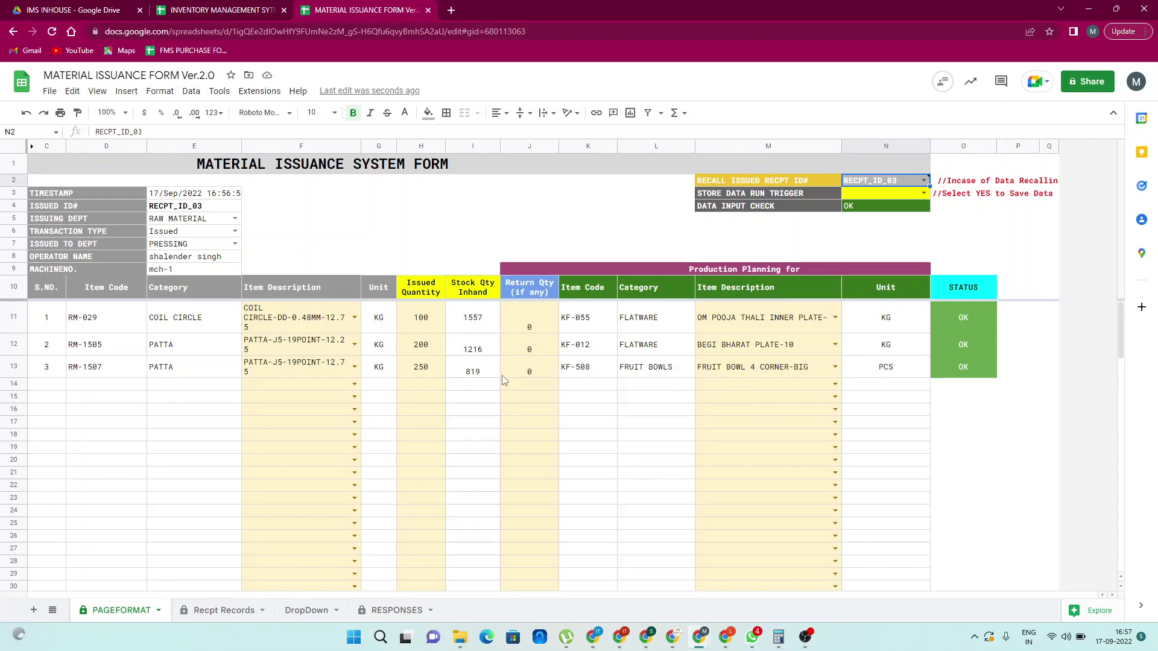
Clear row 13: description, issued quantity 250, return quantity and the FRUIT BOWL 4 CORNER-BIG planning entry
left_click(330, 371)
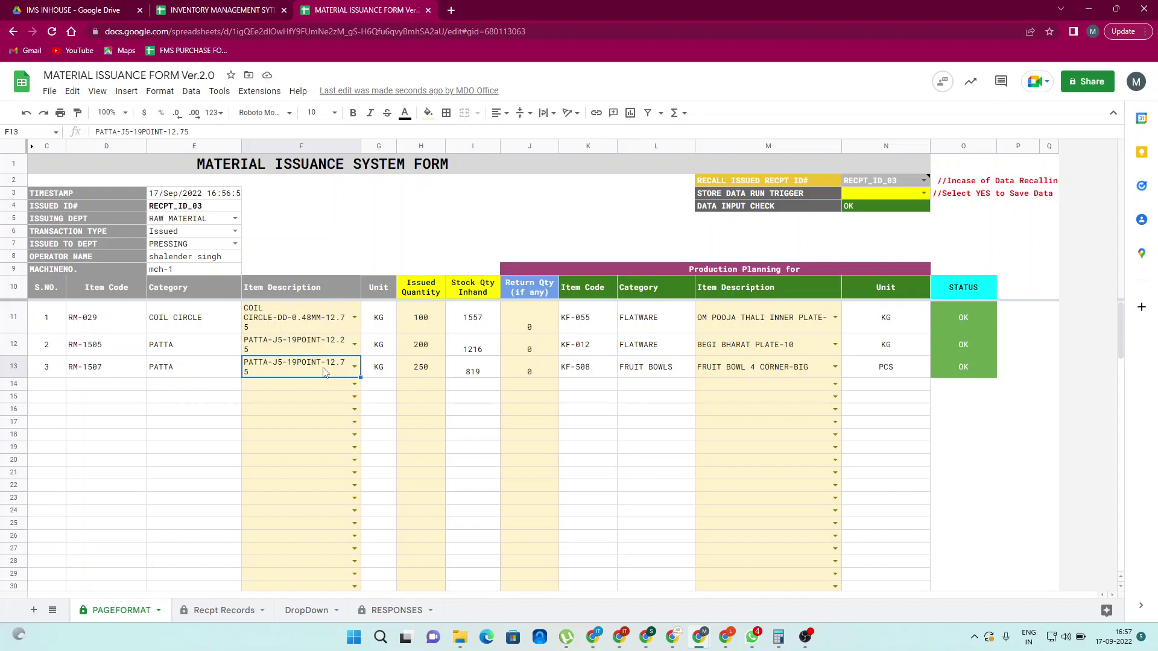
key("Delete")
key("Tab")
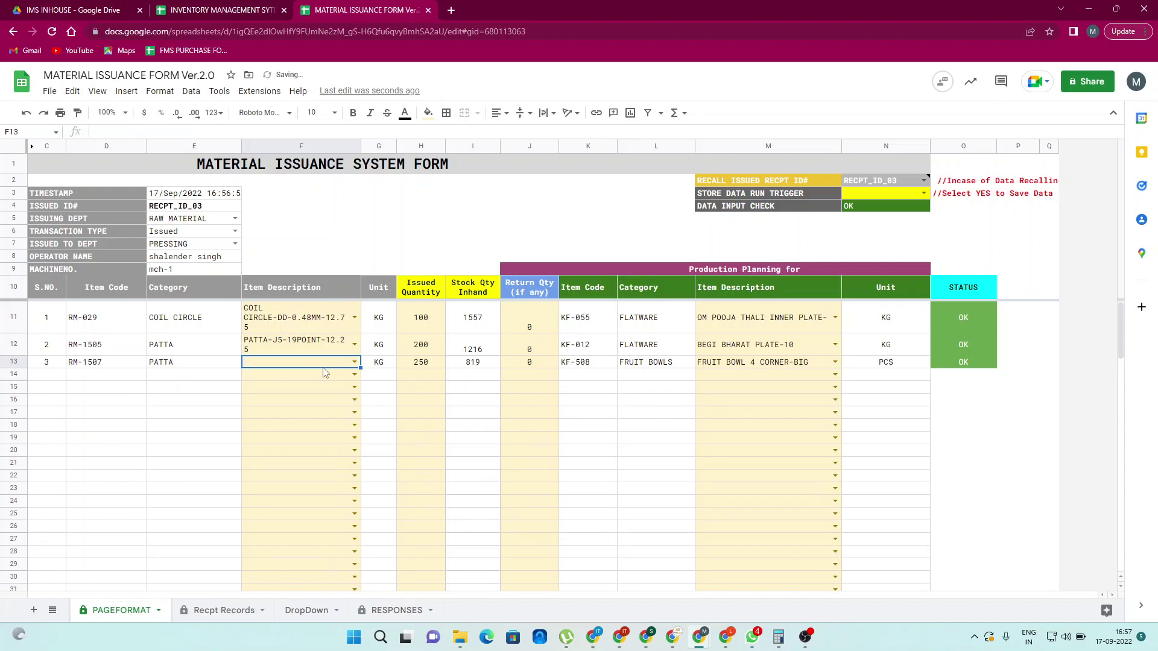
key("Tab")
key("Tab")
key("shift+Tab")
key("Delete")
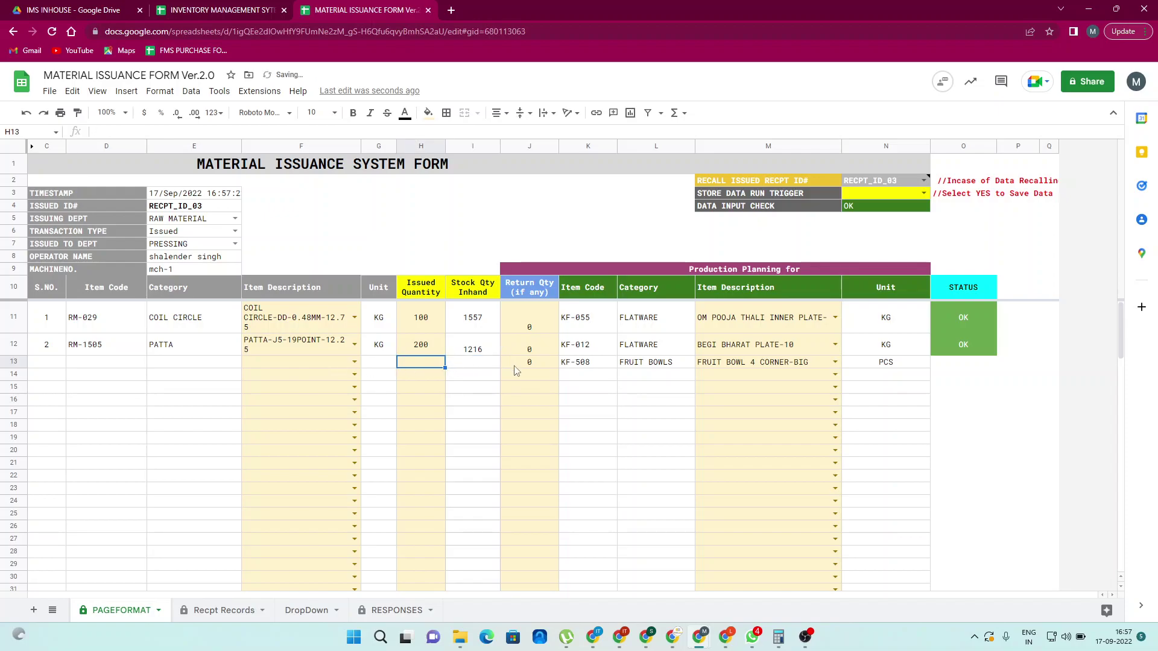
left_click(516, 370)
key("Delete")
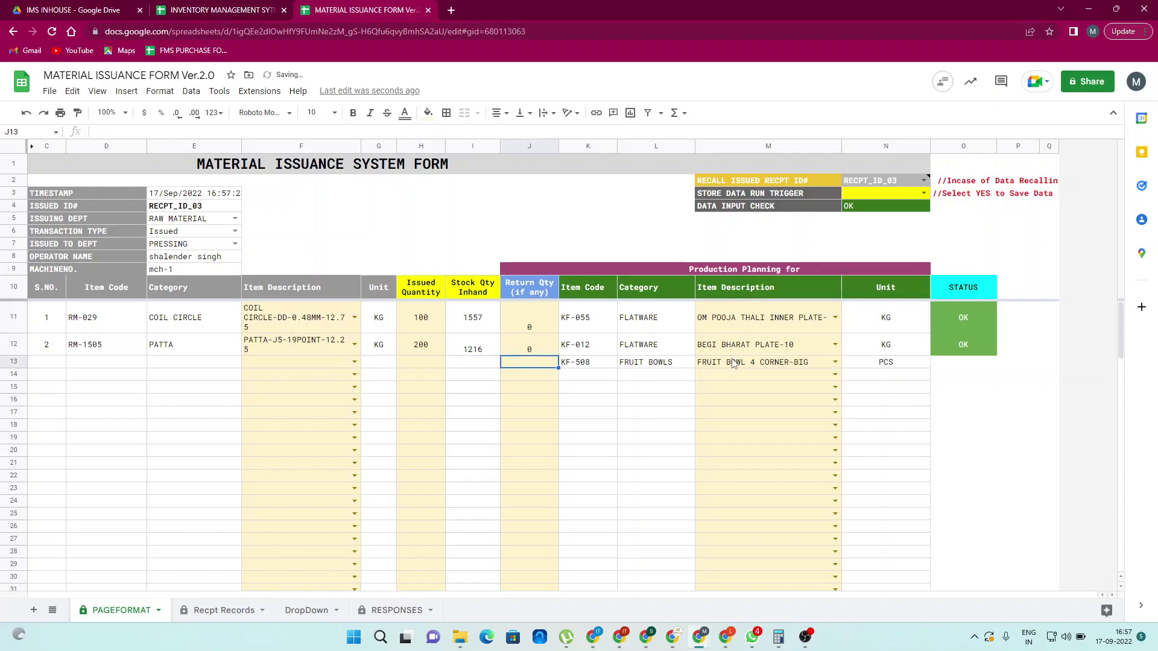
left_click(733, 363)
key("Delete")
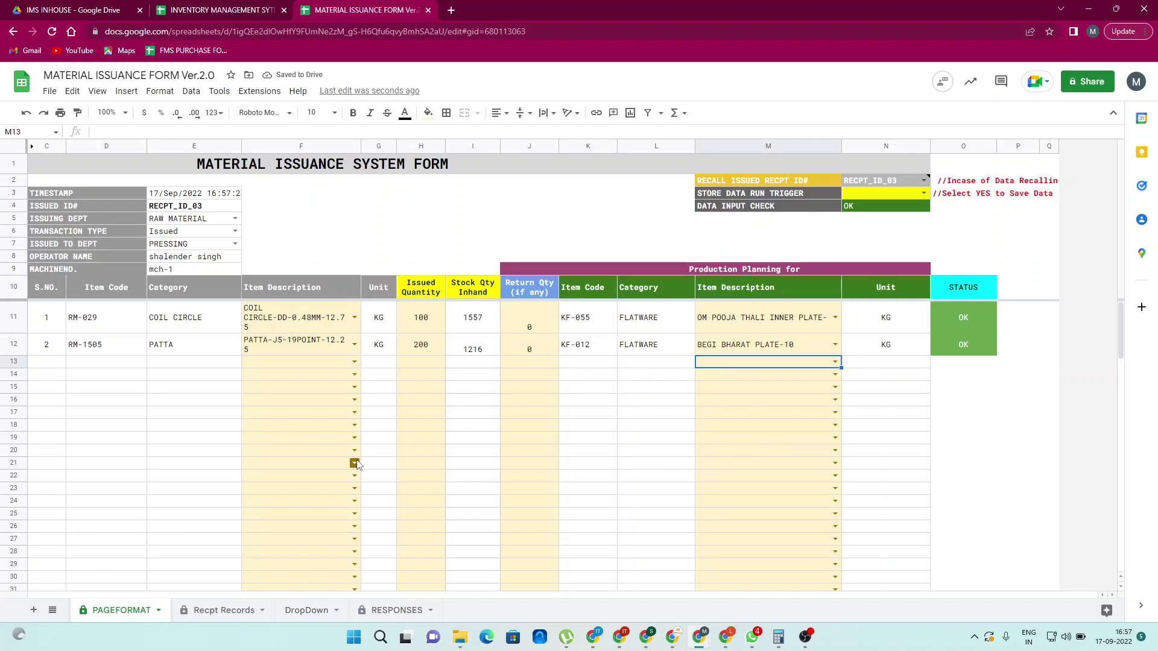
Open the saved RECPT_ID_03 PDF from cell C4's link on the Recpt Records sheet
left_click(233, 612)
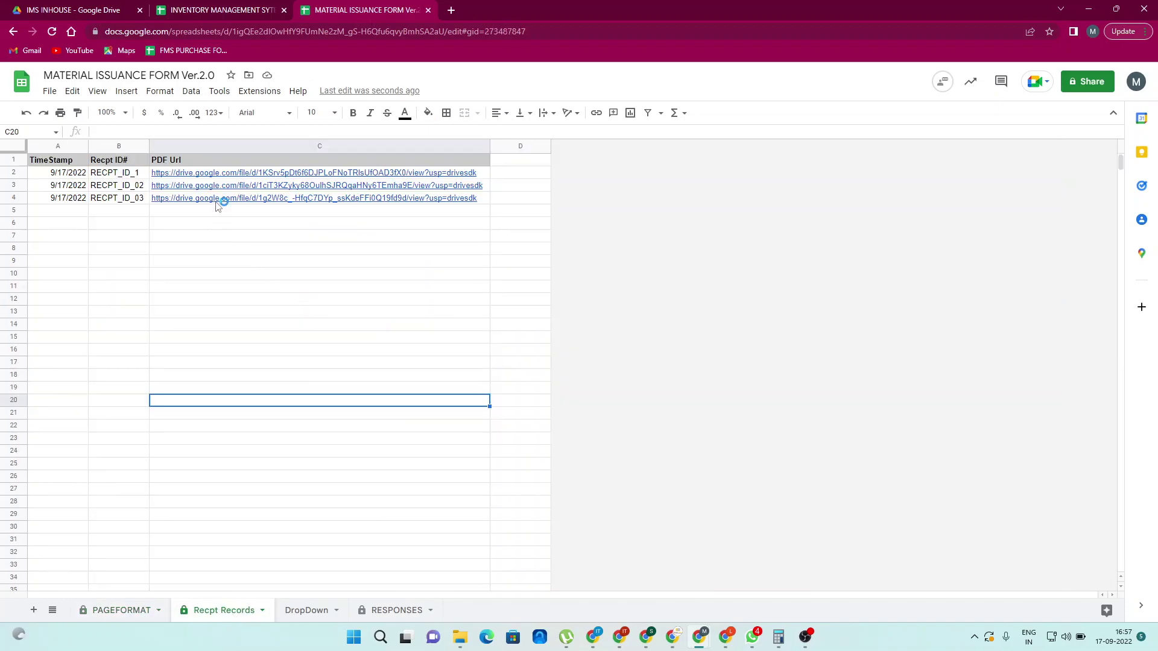
left_click(217, 200)
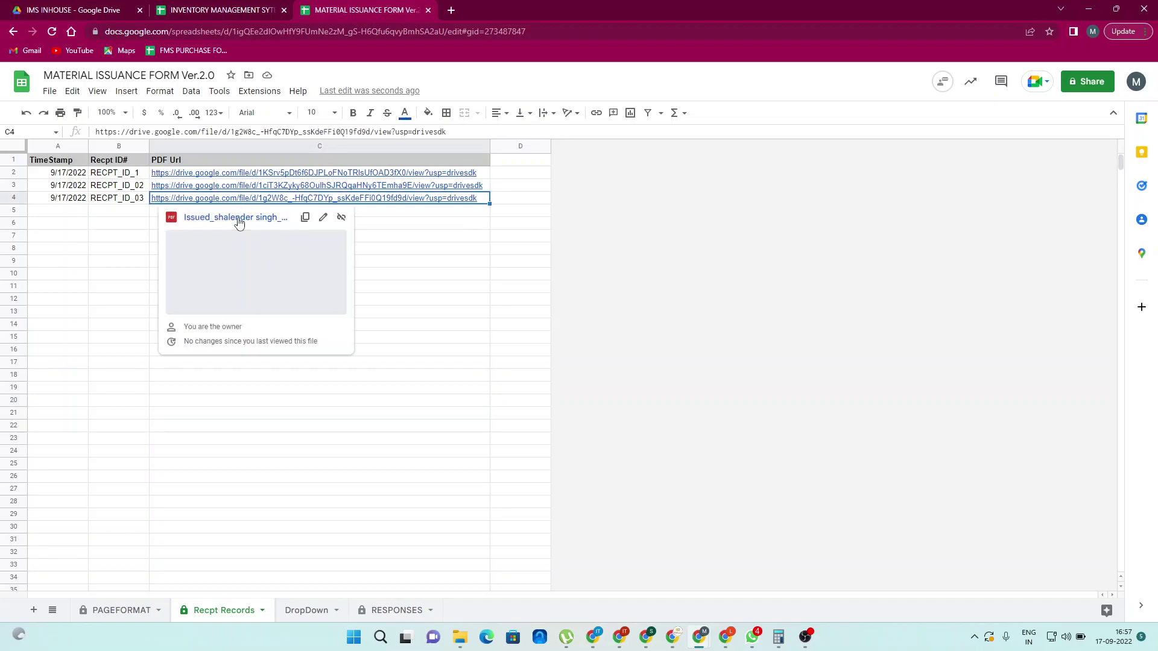
left_click(239, 218)
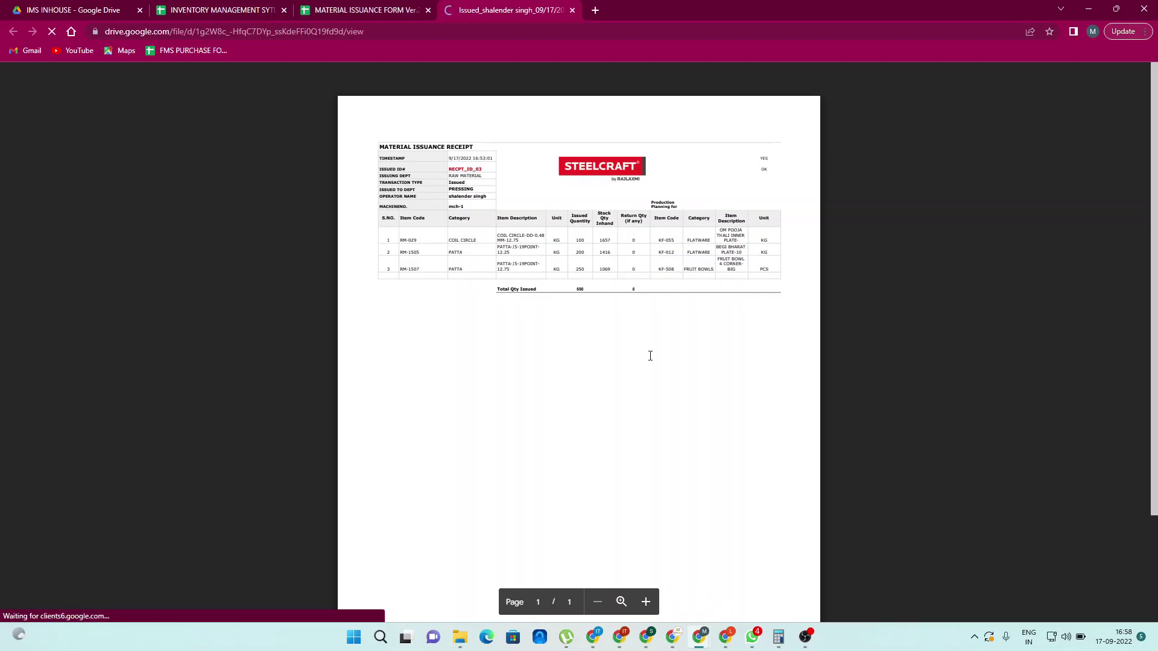
Zoom into the old three-item receipt totalling 550, then return to the material issuance form
scroll(650, 355, "up", 3, "ctrl")
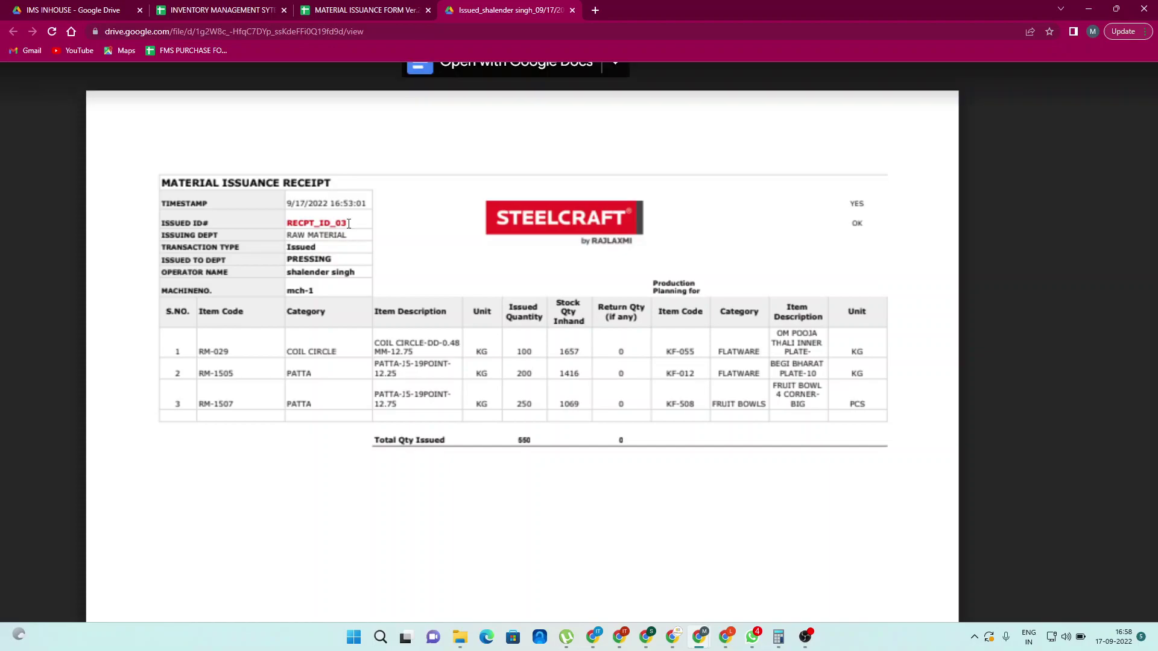
left_click(360, 10)
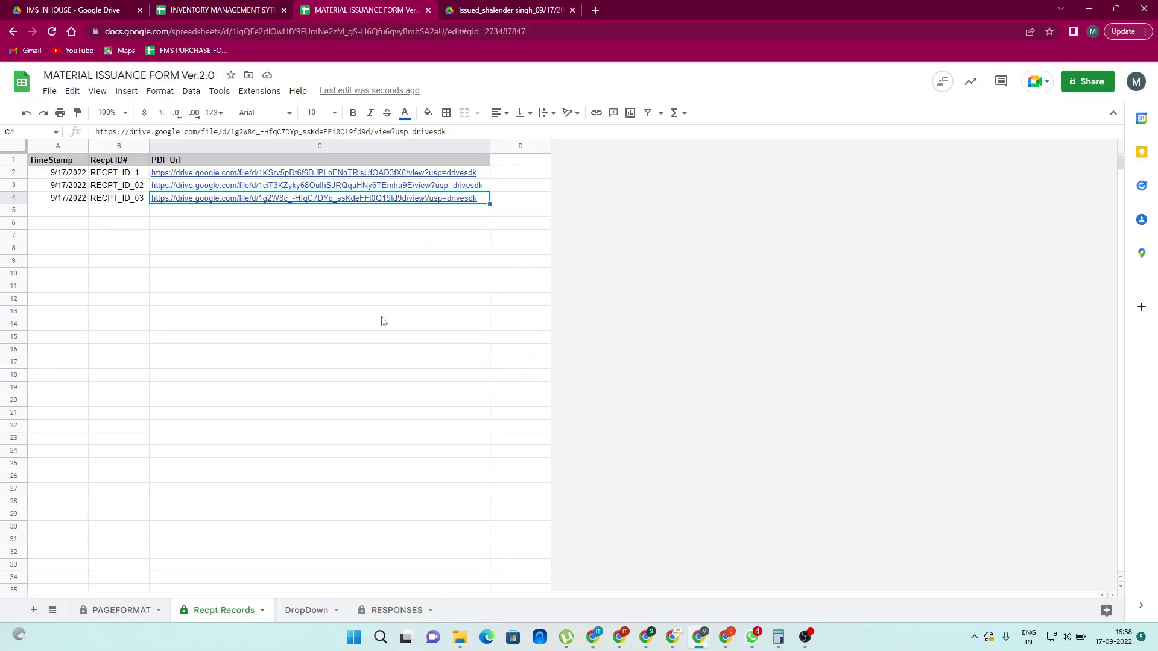
On PAGEFORMAT, set the STORE DATA RUN TRIGGER to YES and acknowledge the Issued confirmation
left_click(381, 316)
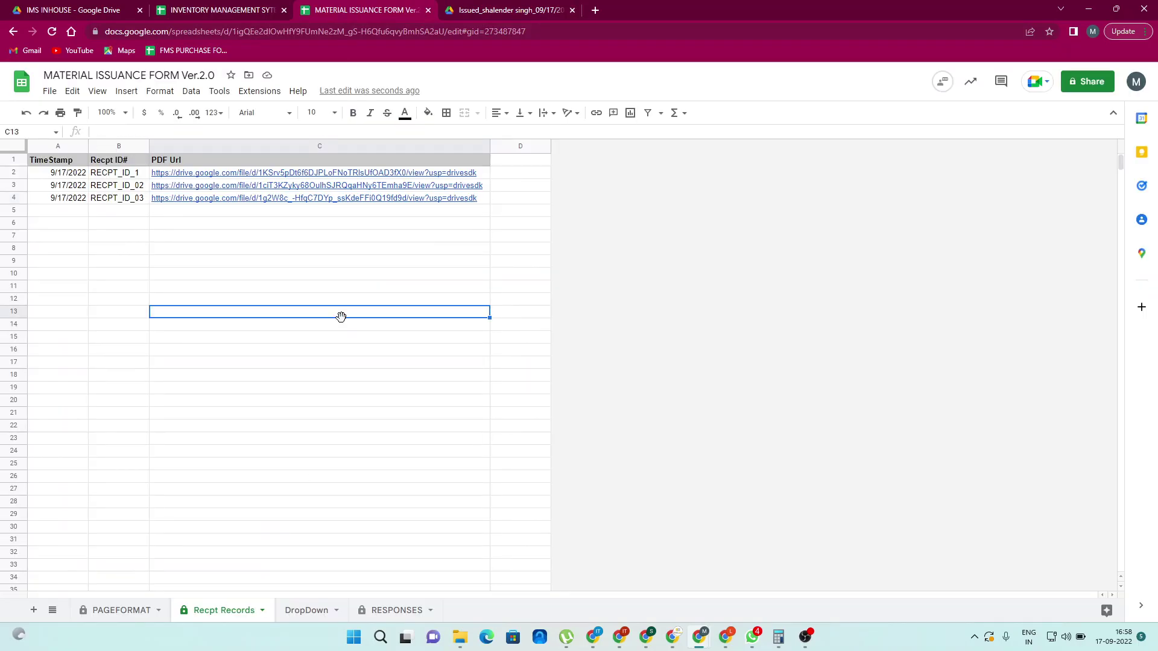
left_click(122, 610)
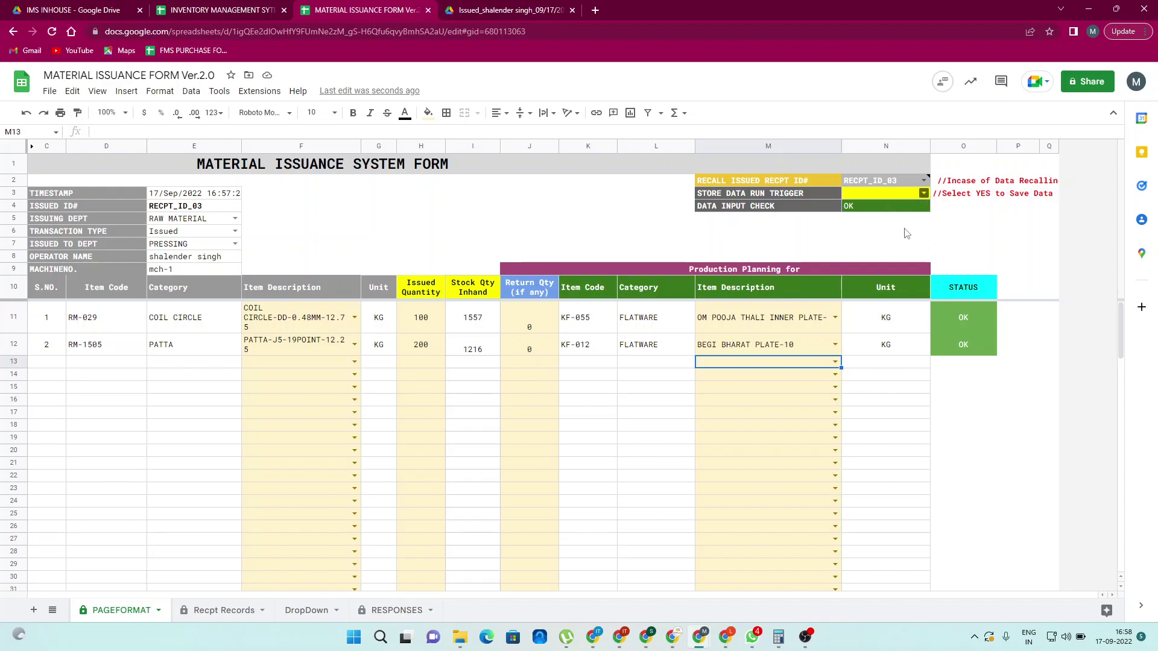
left_click(924, 193)
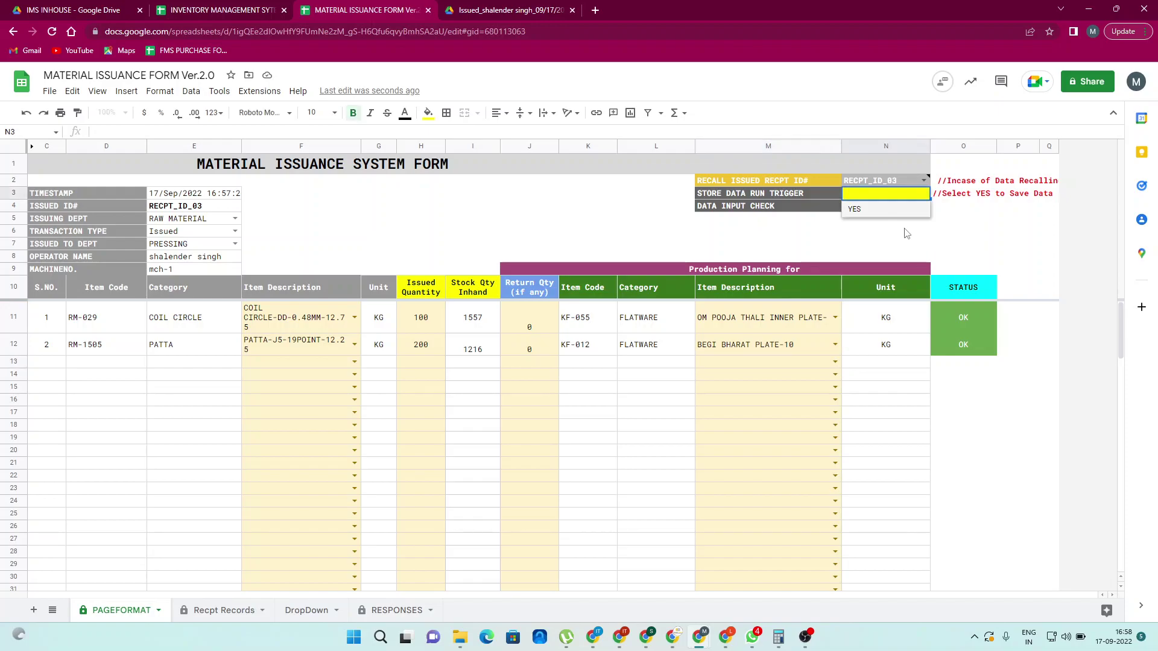
left_click(873, 209)
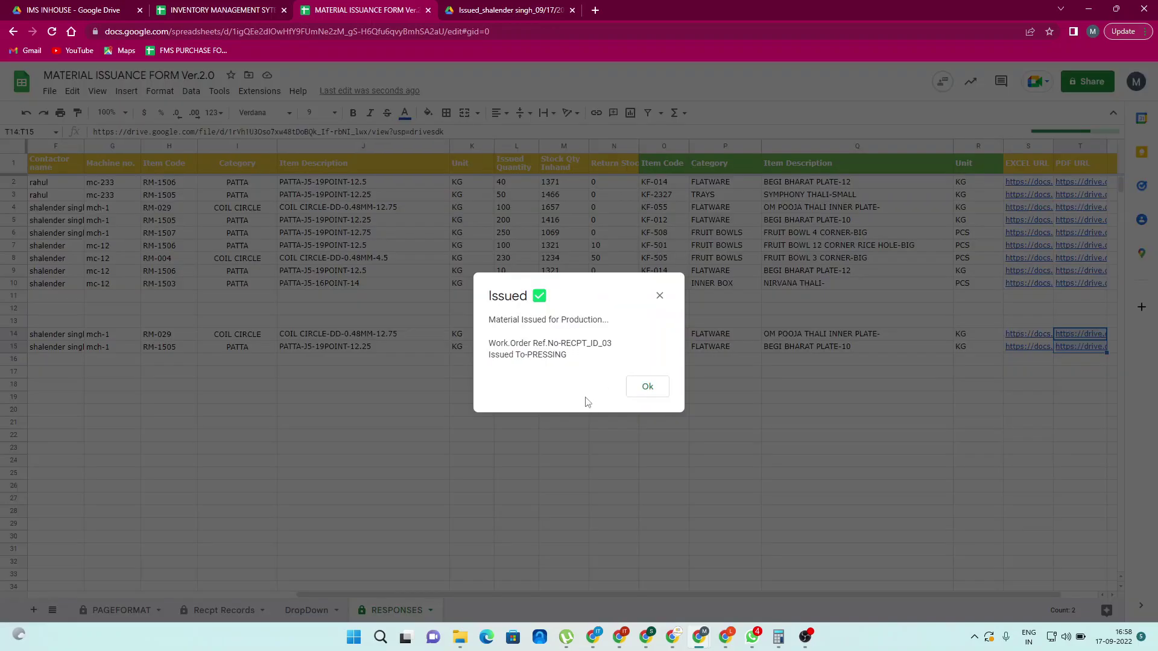
left_click(648, 387)
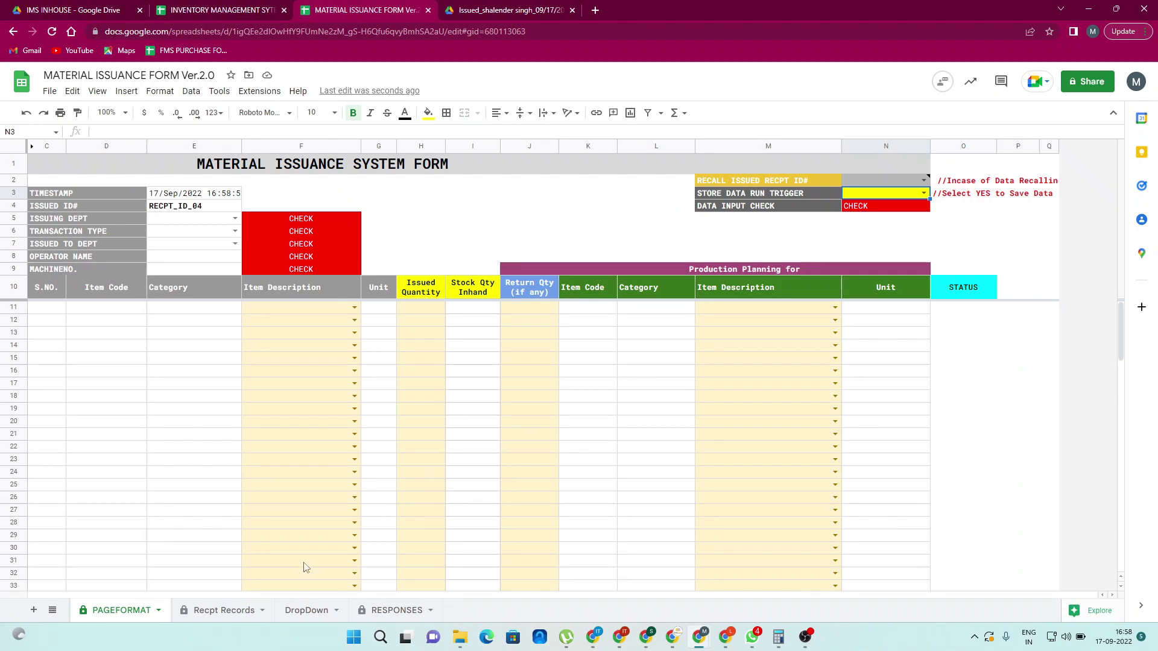
Open the regenerated RECPT_ID_03 PDF from the new link in Recpt Records cell C4
left_click(221, 620)
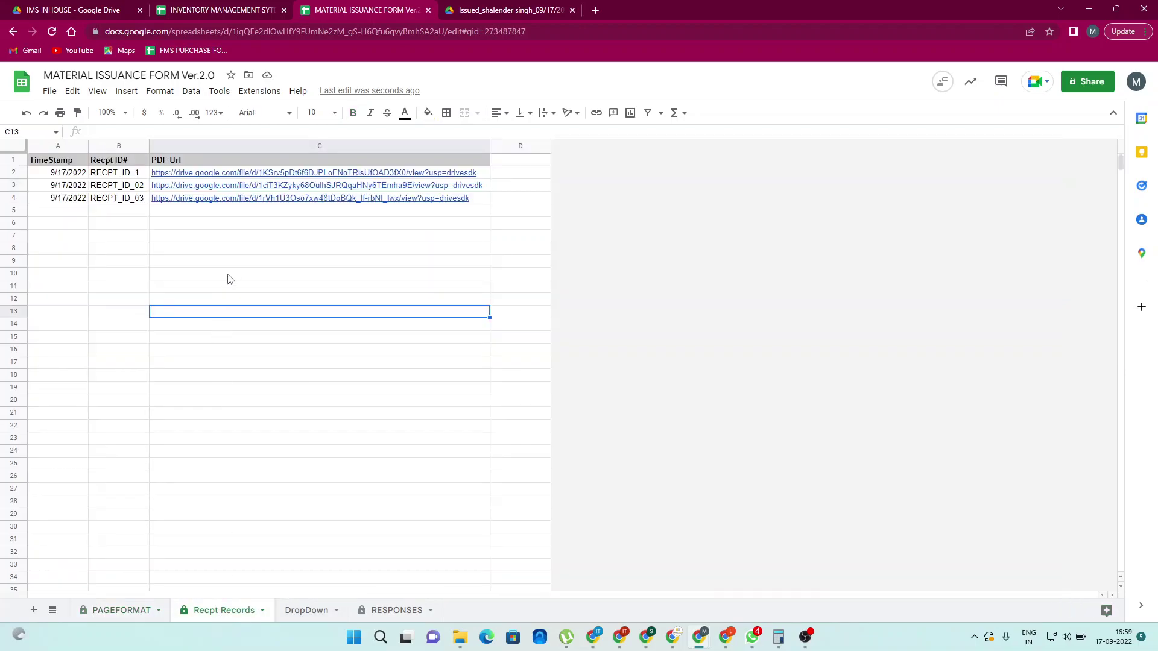
left_click(229, 267)
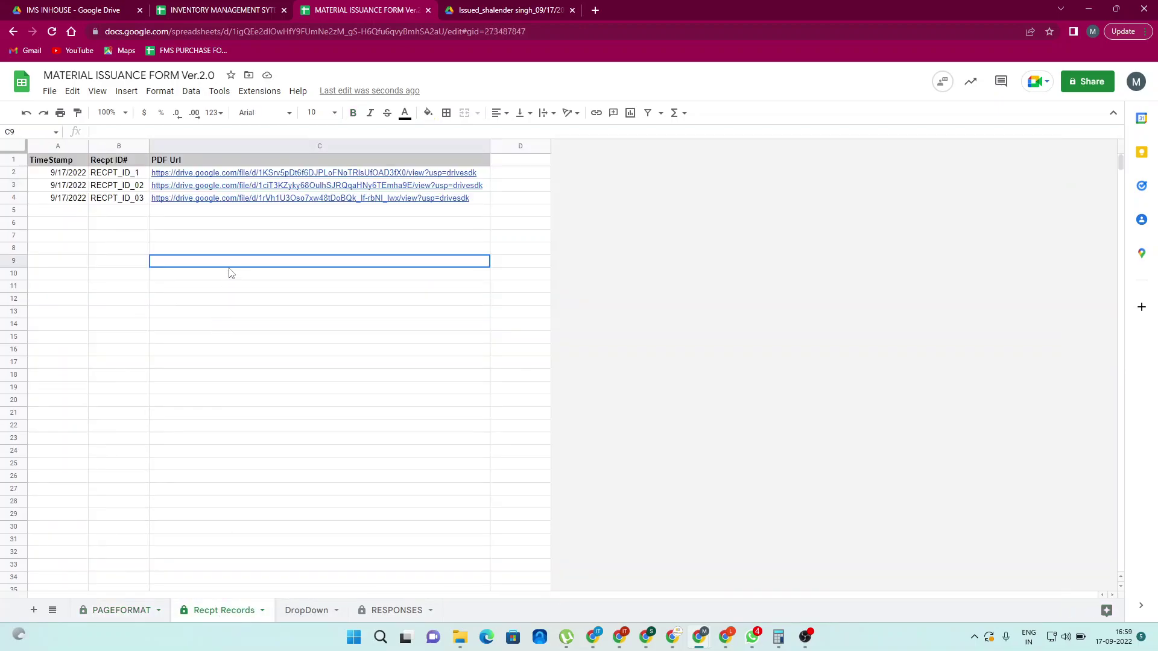
left_click(224, 200)
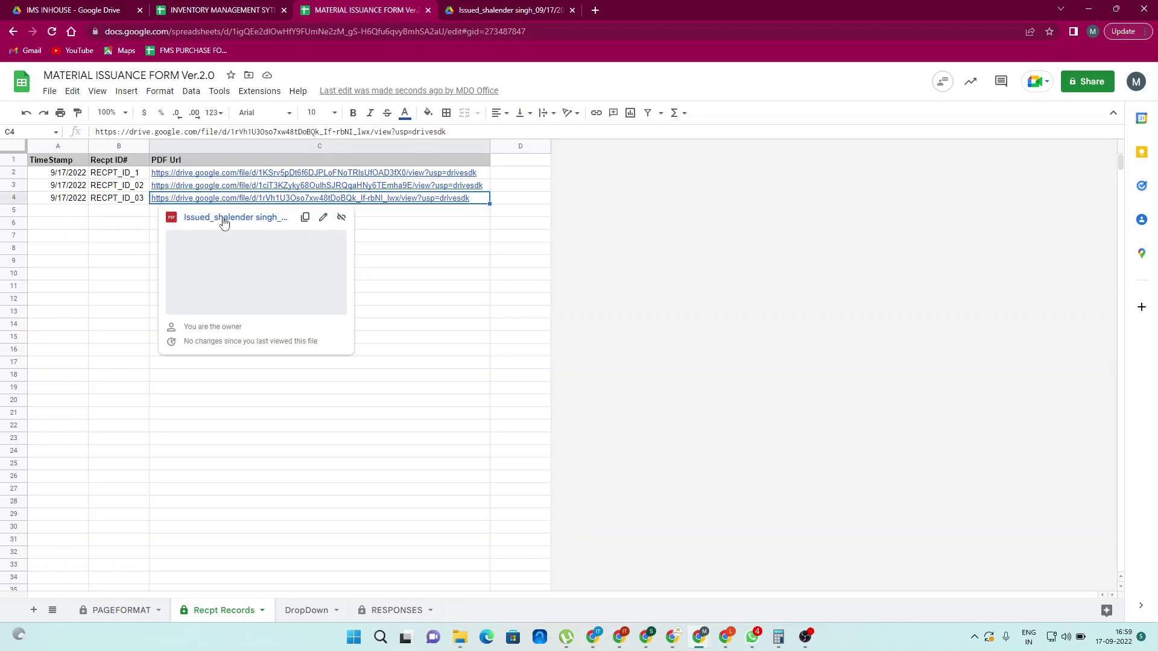
left_click(222, 218)
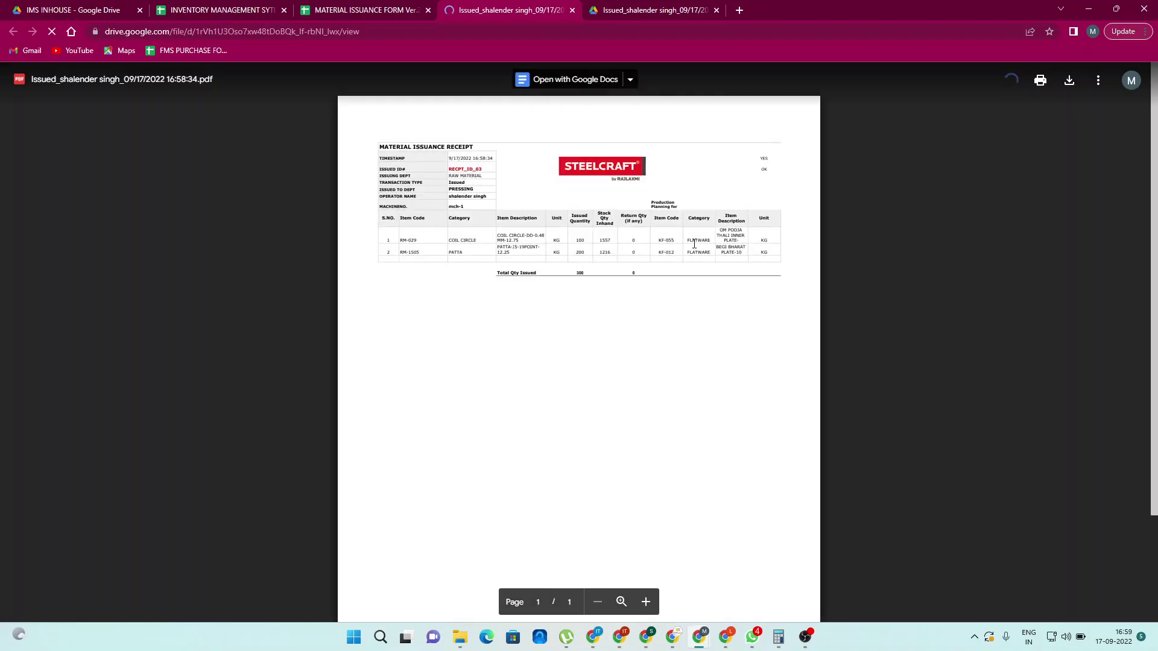
Compare the new 300-total two-item receipt with the old 550 one, then close both PDFs
scroll(626, 269, "up", 5, "ctrl")
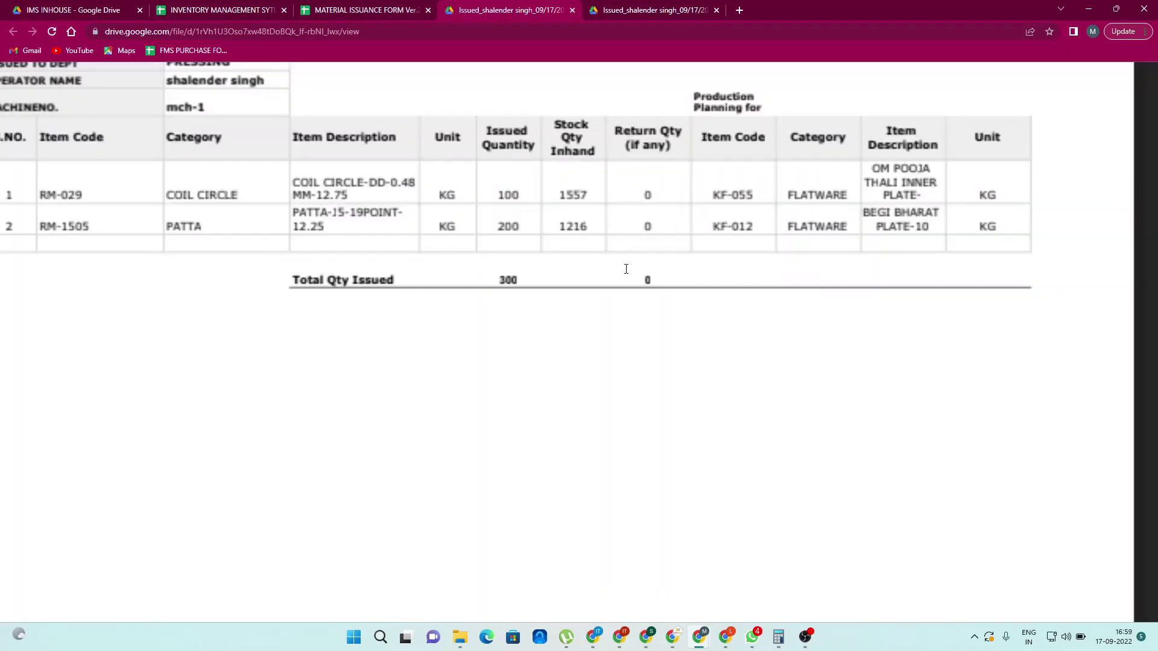
scroll(626, 269, "down", 5, "ctrl")
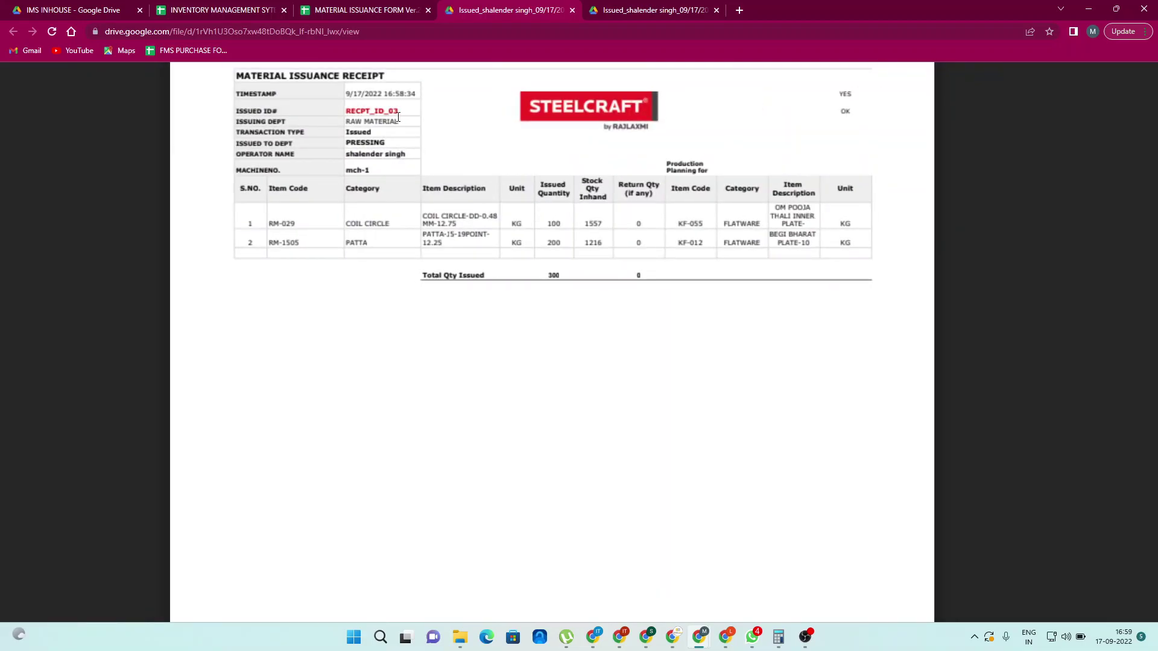
left_click(641, 12)
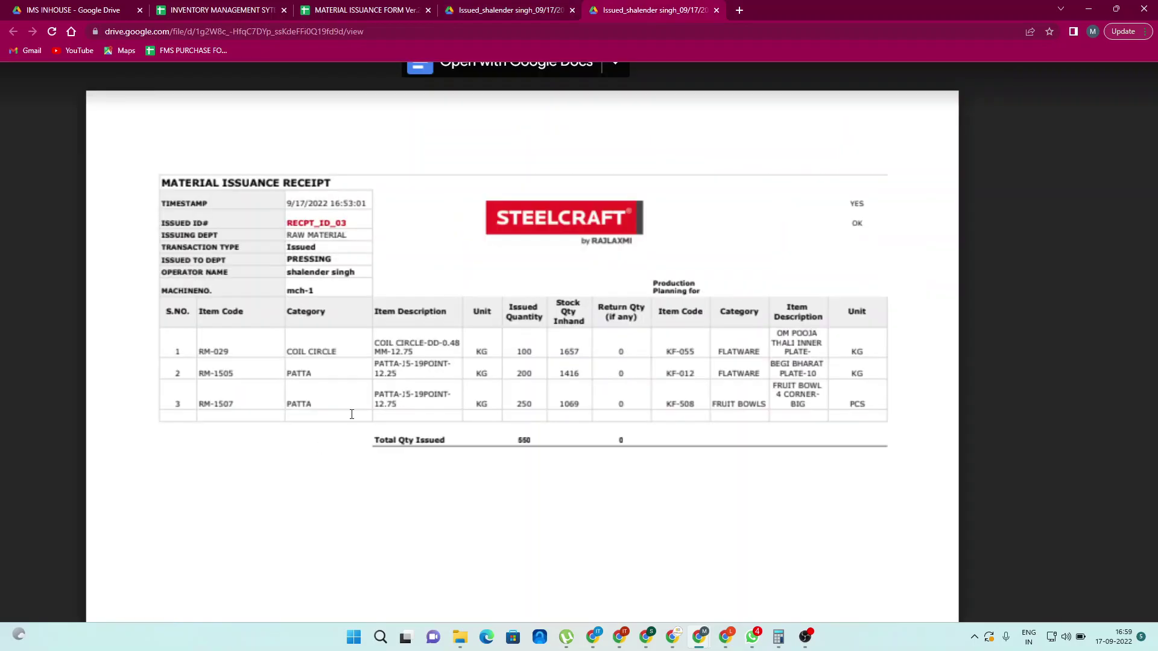
left_click(717, 10)
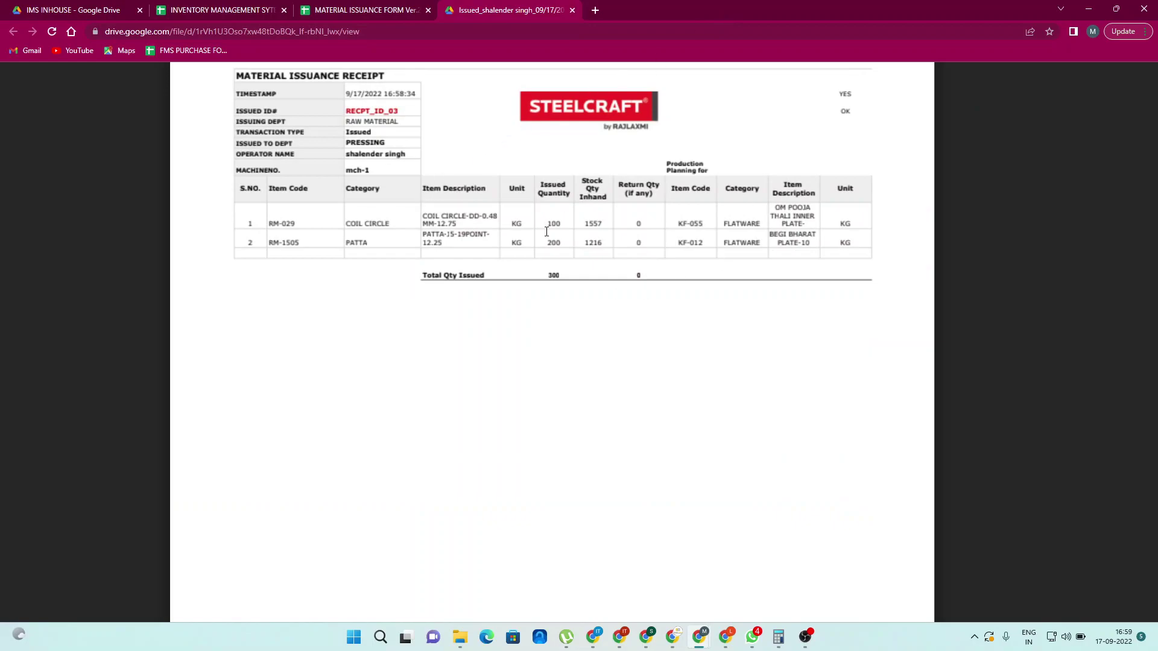
left_click(572, 10)
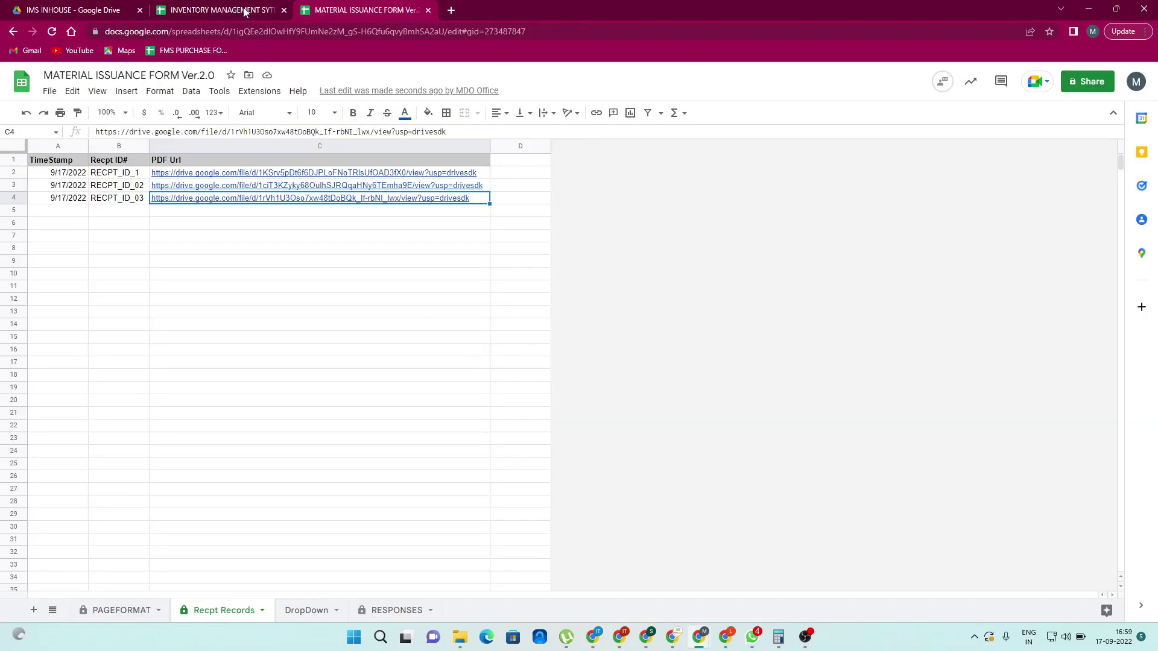
Check the INVENTORY MANAGEMENT spreadsheet, then return to the blank PAGEFORMAT form for RECPT_ID_04
left_click(245, 12)
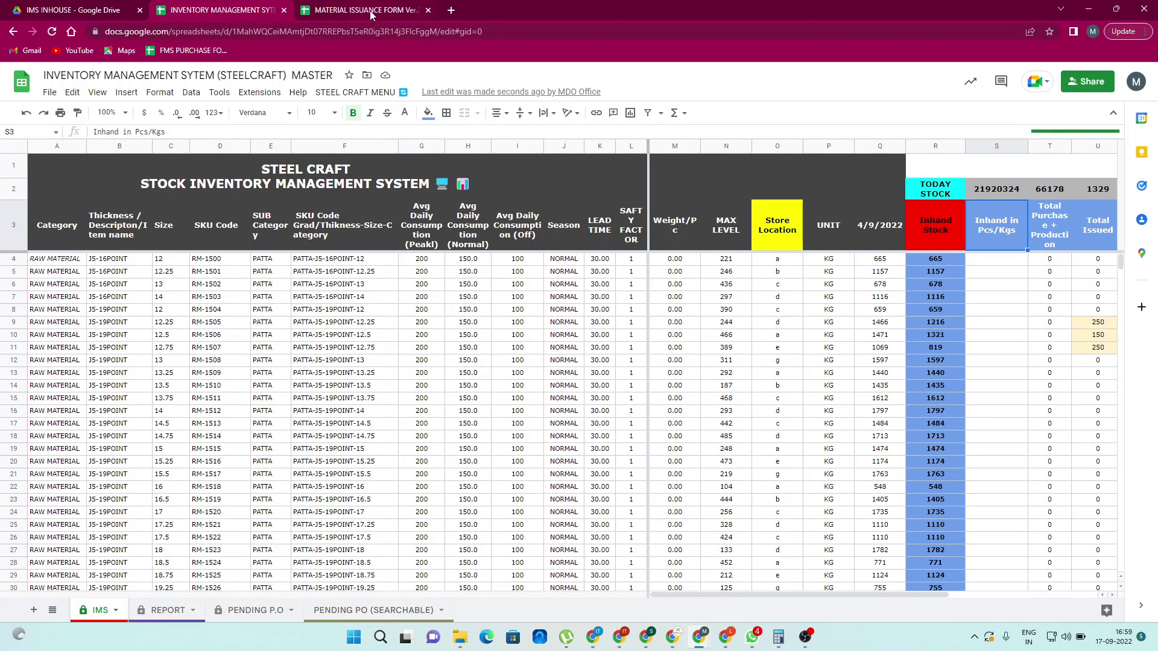
left_click(369, 10)
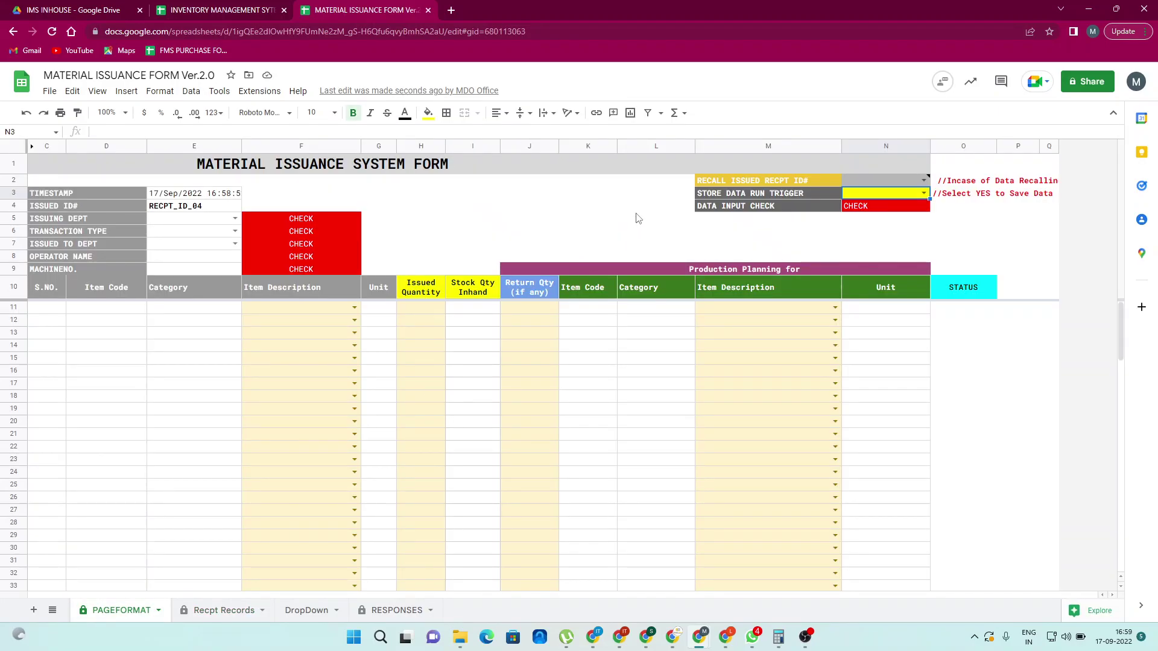
left_click(635, 213)
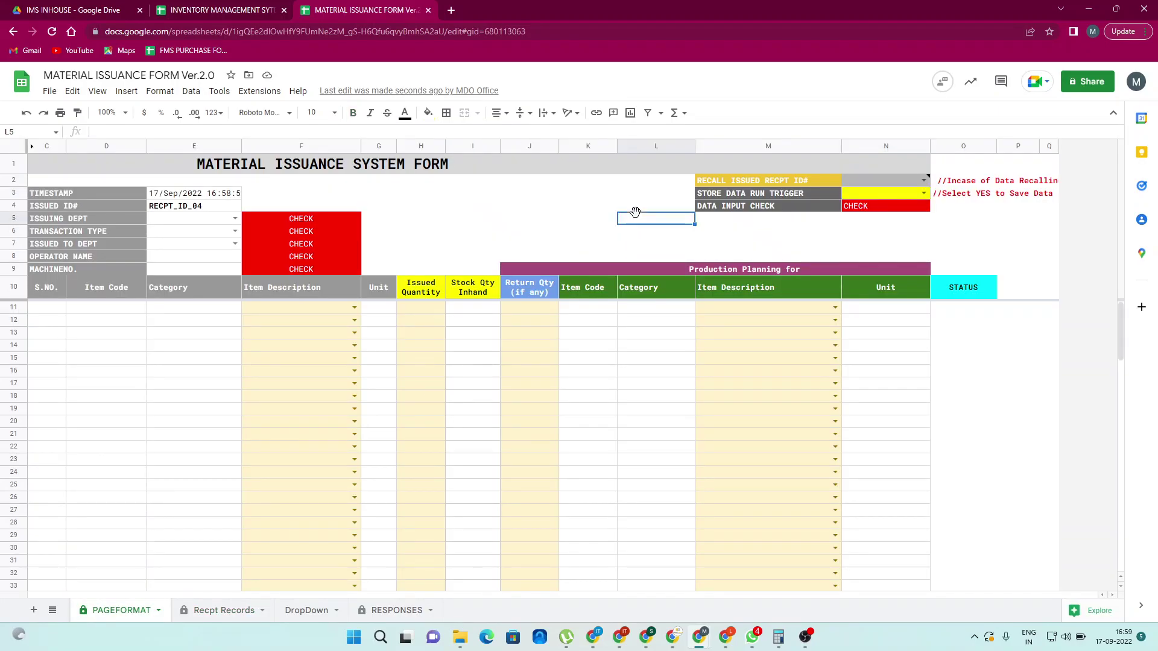
left_click(806, 638)
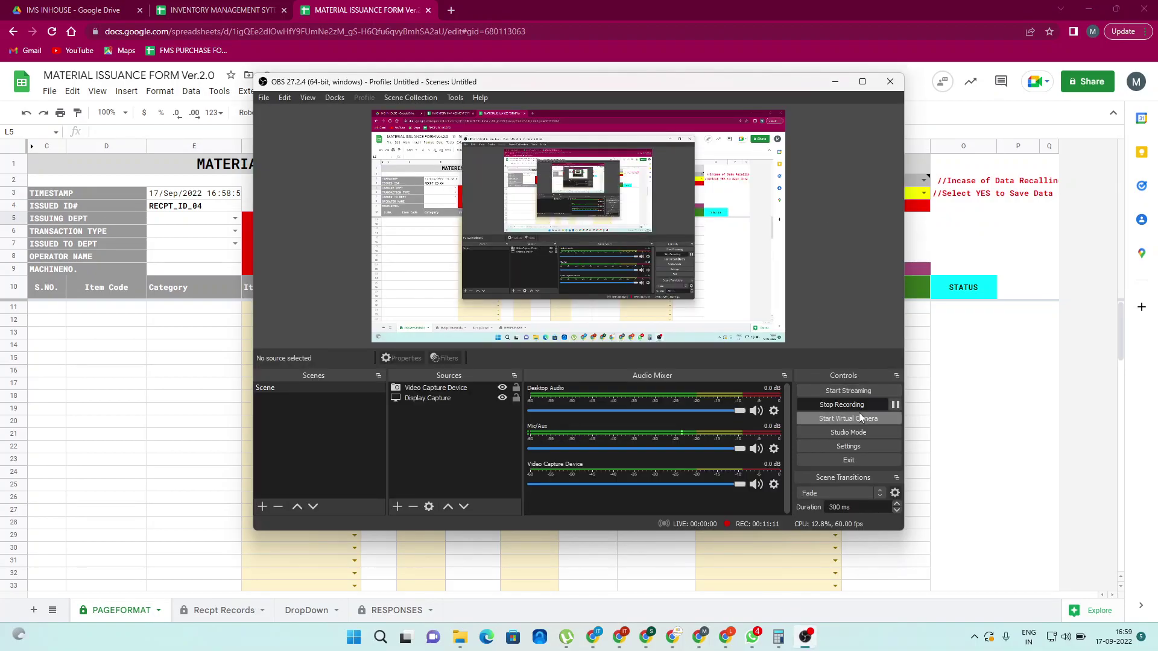